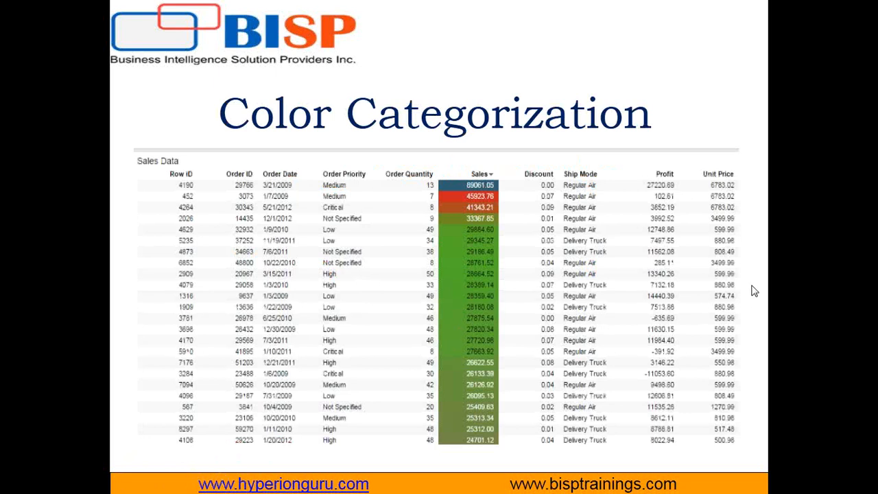
{"action": "left_click_drag", "start_coordinate": [248, 136], "coordinate": [644, 132]}
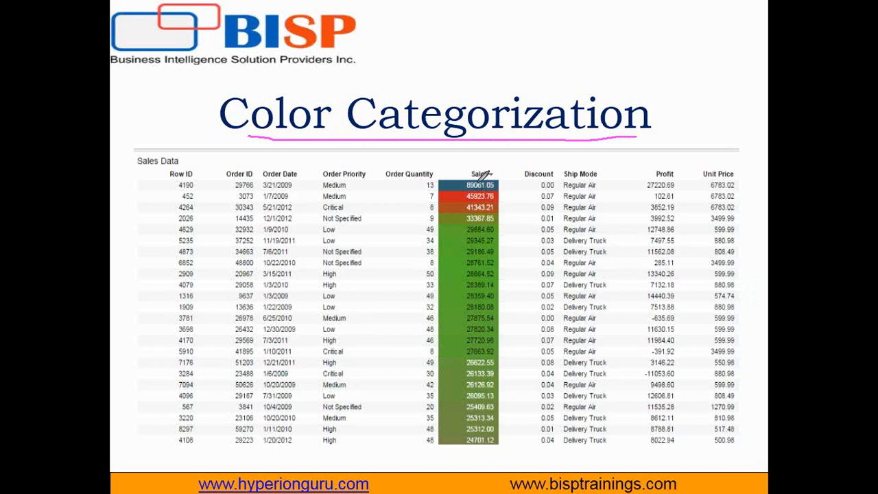
{"action": "mouse_move", "coordinate": [135, 172]}
{"action": "left_mouse_down"}
{"action": "mouse_move", "coordinate": [179, 170]}
{"action": "mouse_move", "coordinate": [150, 250]}
{"action": "mouse_move", "coordinate": [143, 439]}
{"action": "left_mouse_up"}
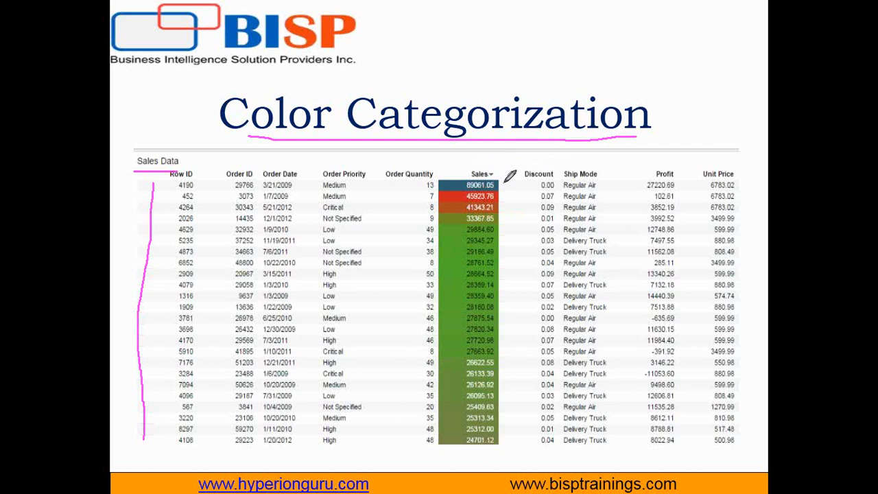
{"action": "mouse_move", "coordinate": [505, 183]}
{"action": "left_mouse_down"}
{"action": "mouse_move", "coordinate": [513, 218]}
{"action": "mouse_move", "coordinate": [506, 442]}
{"action": "left_mouse_up"}
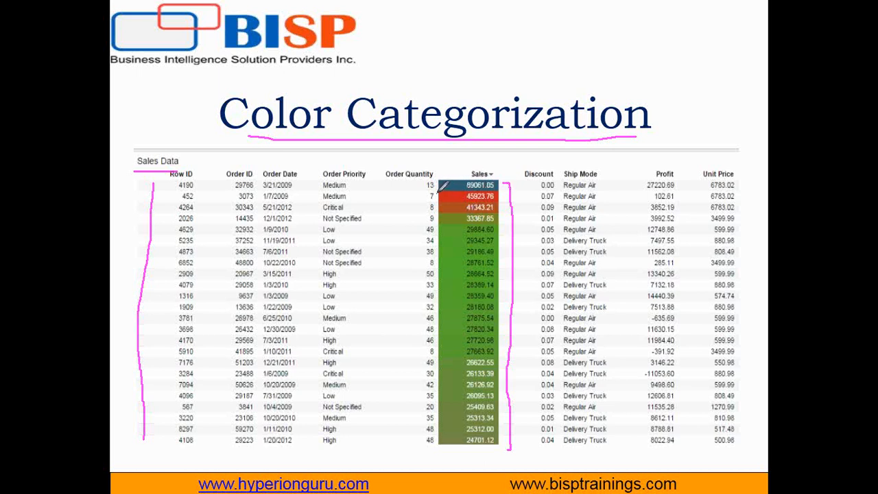
{"action": "mouse_move", "coordinate": [436, 195]}
{"action": "left_mouse_down"}
{"action": "mouse_move", "coordinate": [416, 206]}
{"action": "mouse_move", "coordinate": [433, 208]}
{"action": "mouse_move", "coordinate": [412, 330]}
{"action": "mouse_move", "coordinate": [414, 356]}
{"action": "mouse_move", "coordinate": [436, 354]}
{"action": "left_mouse_up"}
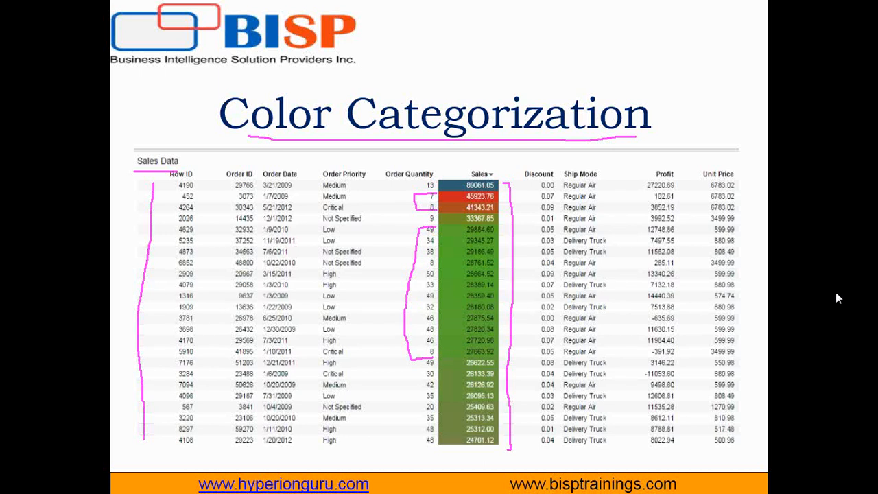
{"action": "key", "text": "e"}
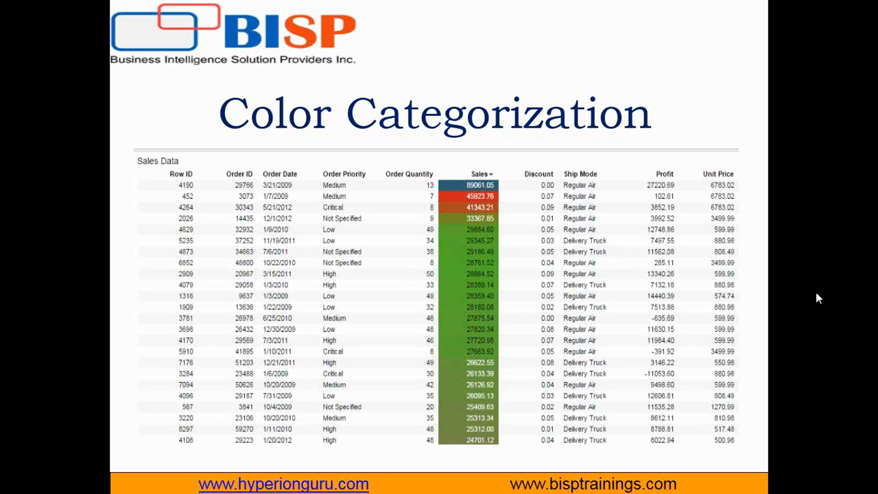
- Leave the slide show for the Windows 7 virtual machine and launch TIBCO Spotfire from its desktop
{"action": "key", "text": "super"}
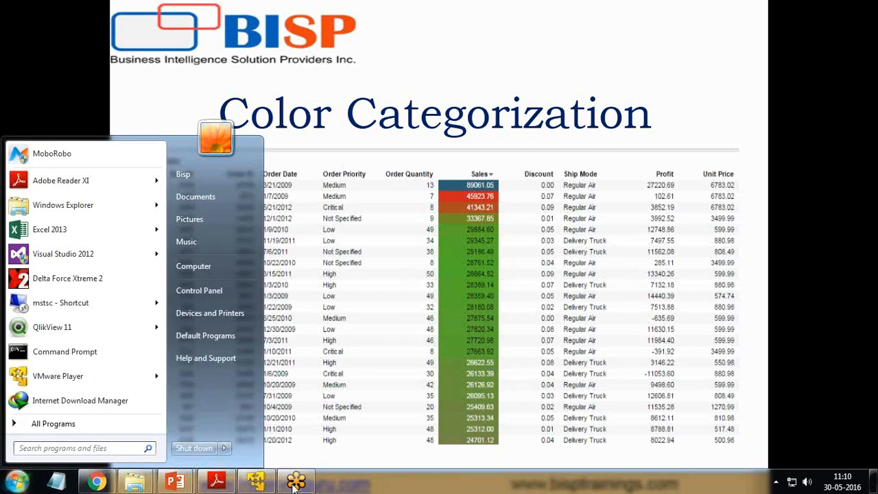
{"action": "left_click", "coordinate": [751, 314]}
{"action": "left_click", "coordinate": [253, 483]}
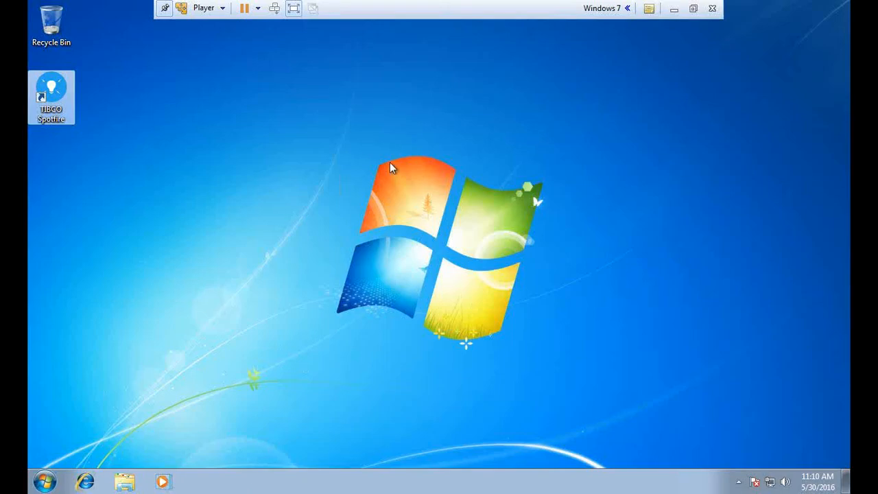
{"action": "double_click", "coordinate": [46, 101]}
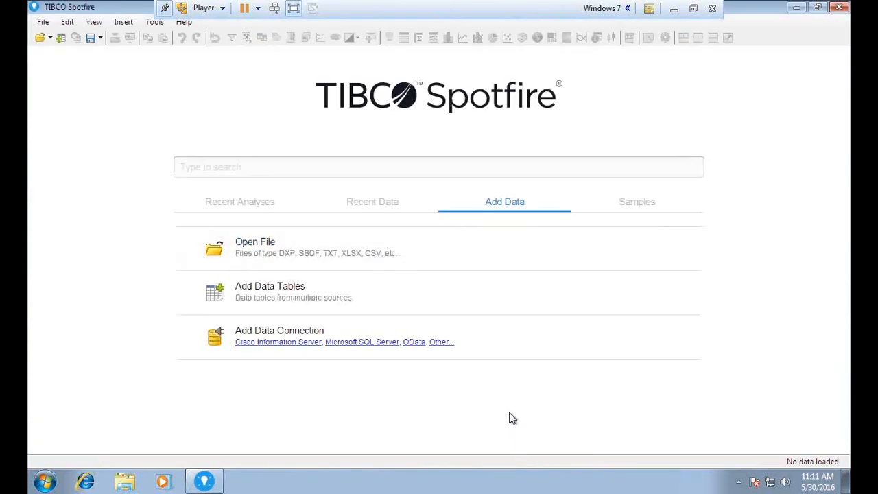
- Open the Add Data Tables dialog from the start page
{"action": "left_click", "coordinate": [282, 291]}
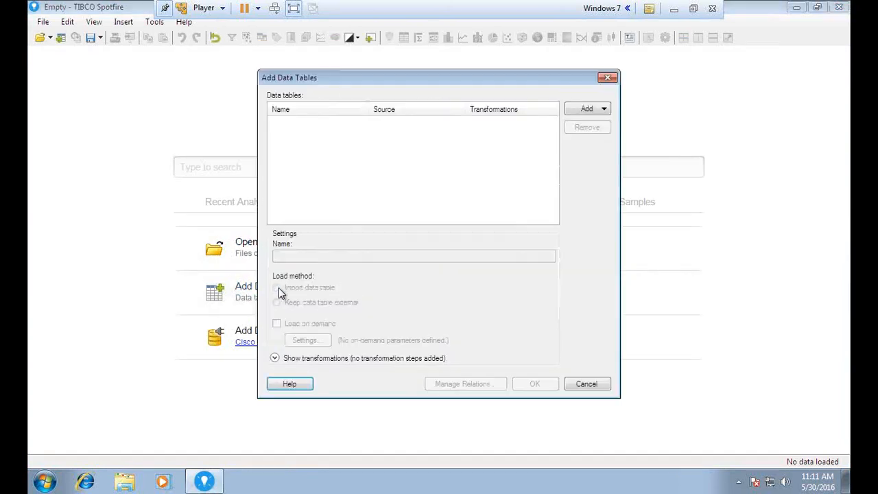
{"action": "left_click", "coordinate": [608, 79]}
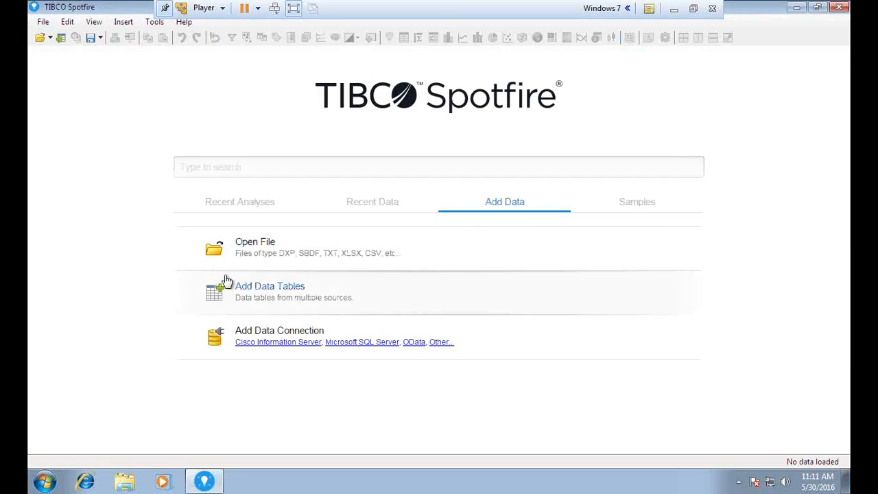
{"action": "left_click", "coordinate": [275, 290]}
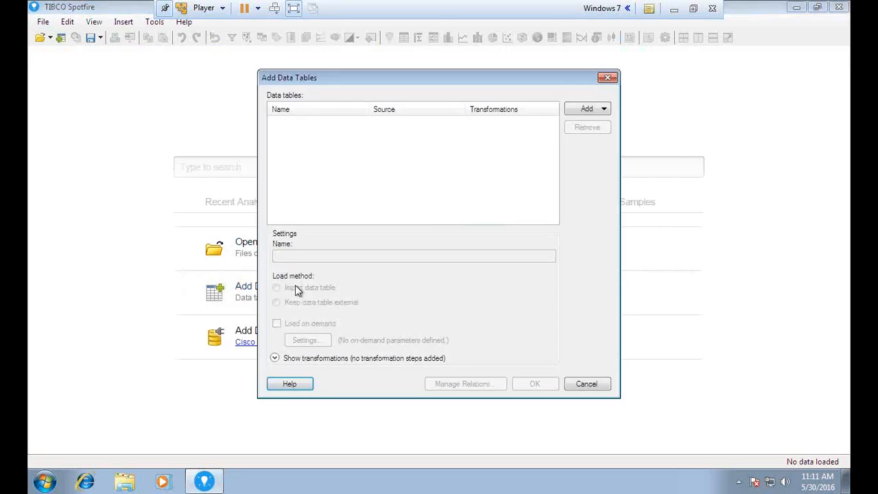
{"action": "left_click", "coordinate": [597, 115]}
{"action": "left_click", "coordinate": [585, 142]}
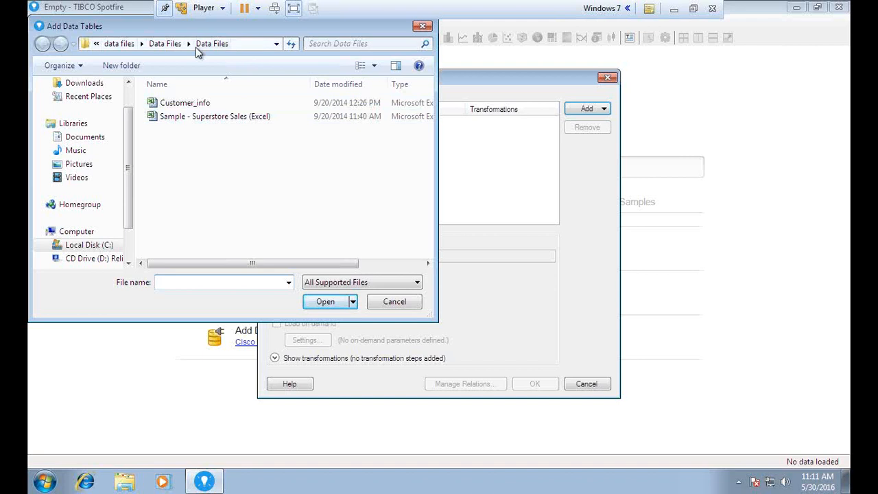
{"action": "left_click", "coordinate": [161, 44]}
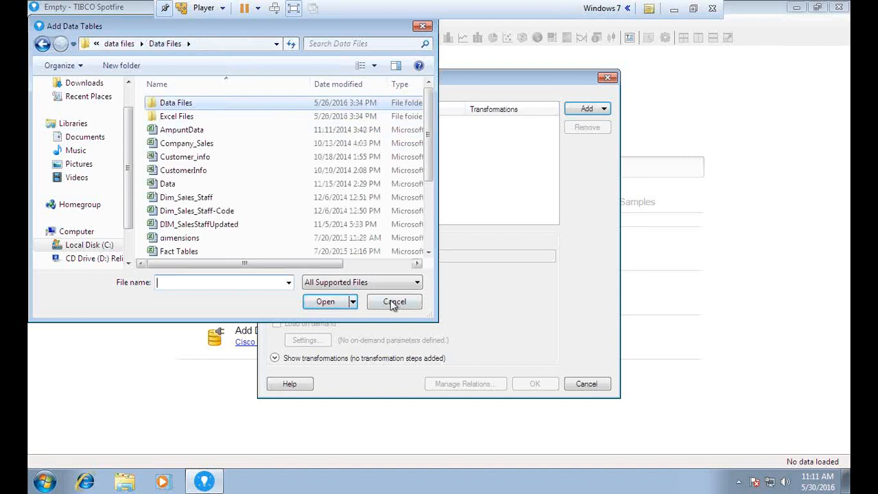
{"action": "left_click", "coordinate": [392, 302]}
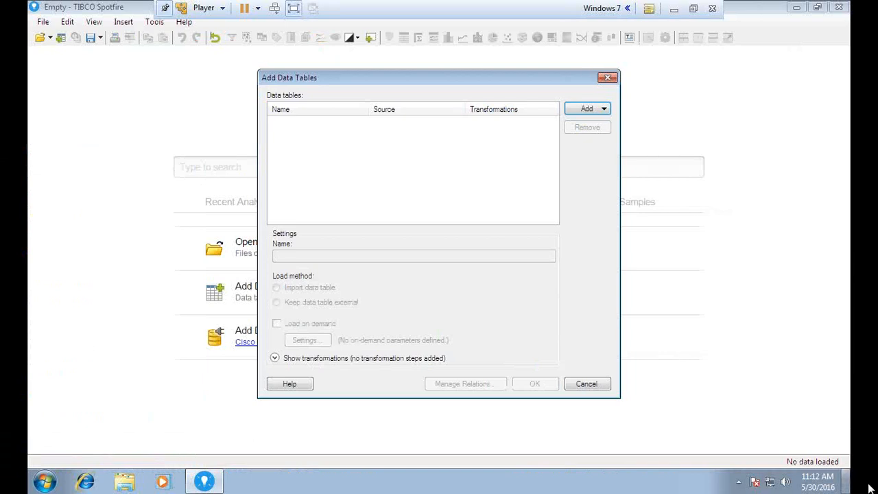
- Open the Sales workbook from the desktop in Excel and look through the columns and rows of its Orders sheet
{"action": "left_click", "coordinate": [847, 483]}
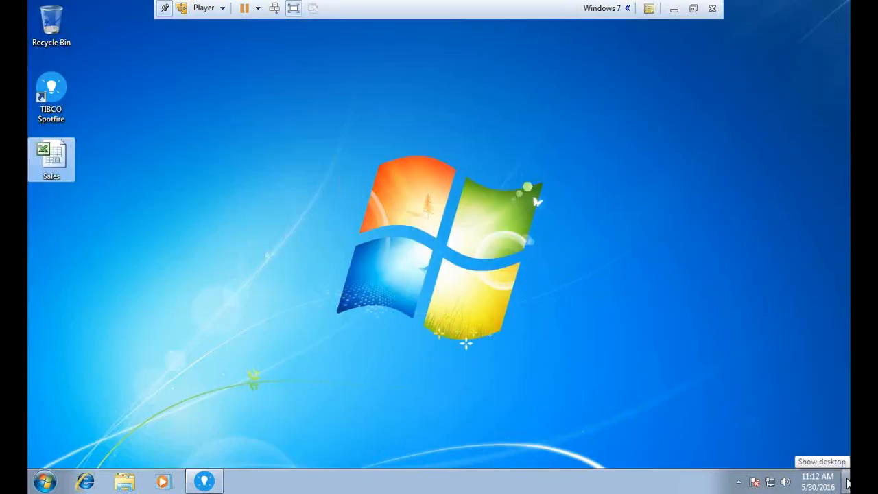
{"action": "double_click", "coordinate": [52, 157]}
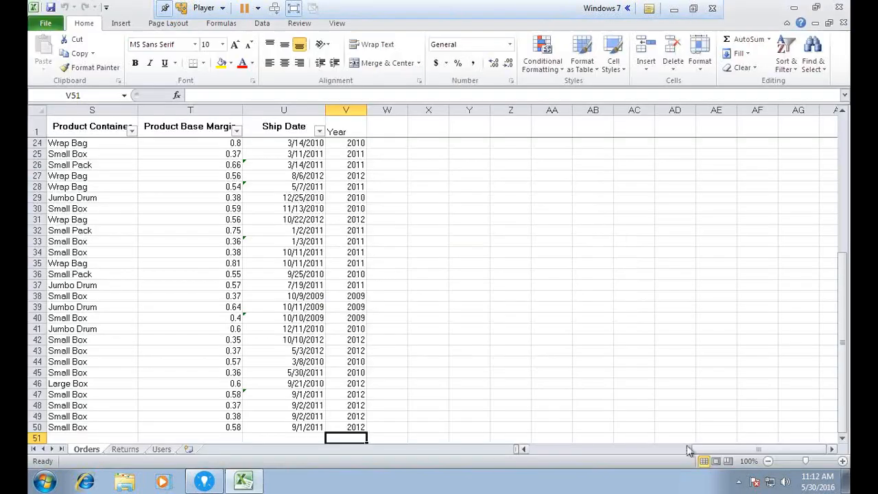
{"action": "left_click_drag", "start_coordinate": [709, 451], "coordinate": [523, 457]}
{"action": "scroll", "coordinate": [150, 265], "scroll_direction": "up", "scroll_amount": 7}
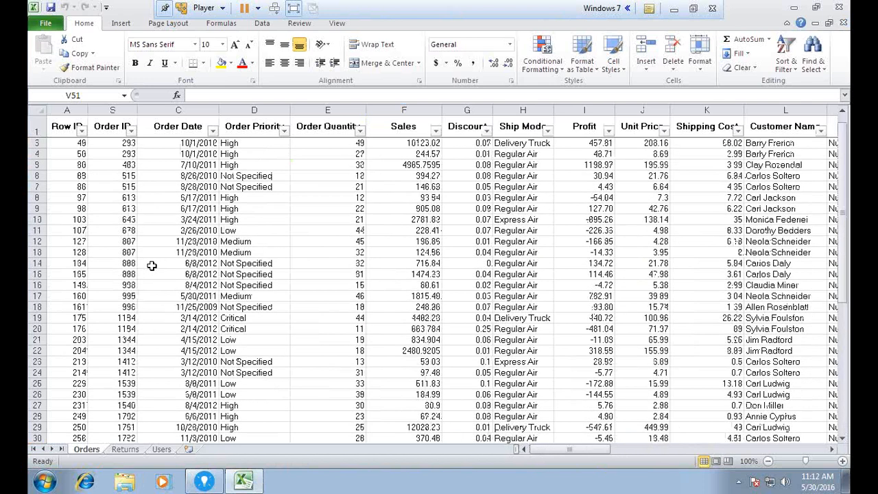
{"action": "scroll", "coordinate": [151, 313], "scroll_direction": "down", "scroll_amount": 17}
{"action": "scroll", "coordinate": [232, 377], "scroll_direction": "up", "scroll_amount": 17}
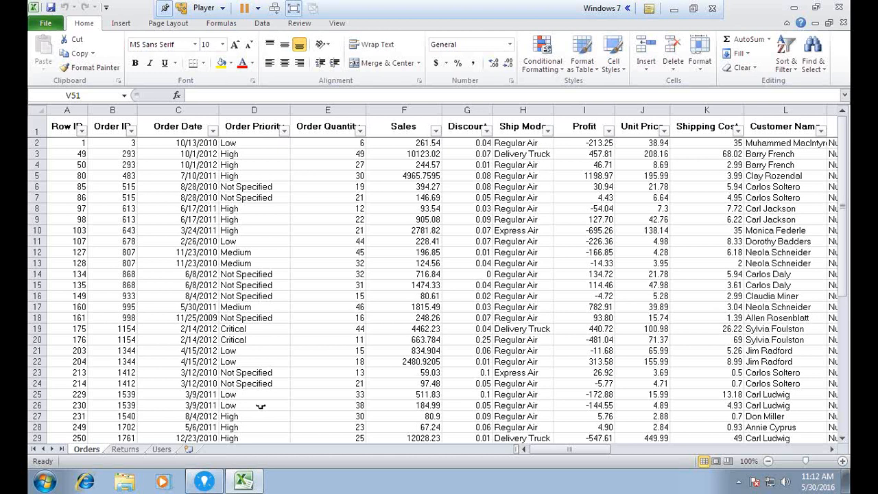
- Return to TIBCO Spotfire and add the Sales Excel file from the Desktop folder as a data table source
{"action": "left_click", "coordinate": [204, 481]}
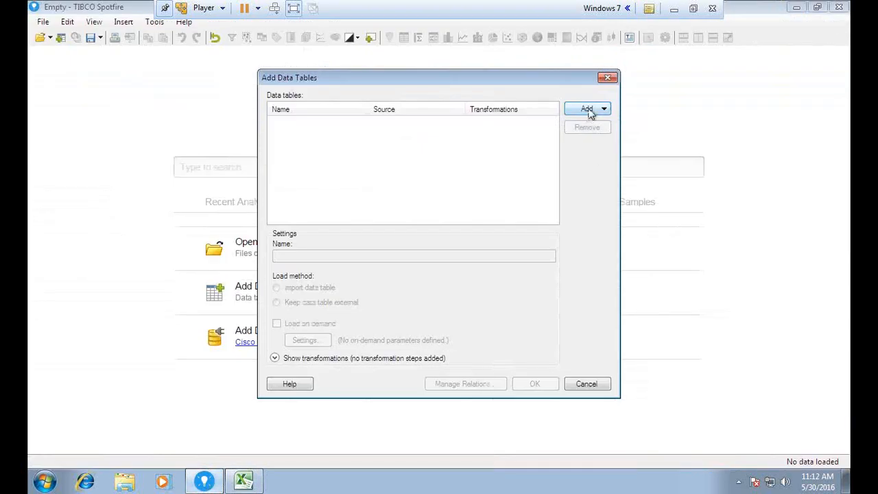
{"action": "left_click", "coordinate": [587, 110]}
{"action": "left_click", "coordinate": [588, 140]}
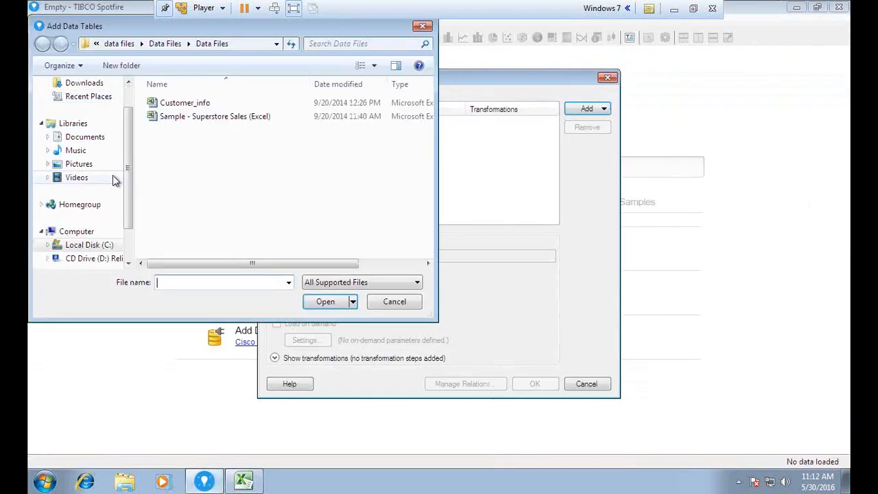
{"action": "scroll", "coordinate": [115, 180], "scroll_direction": "up", "scroll_amount": 1}
{"action": "left_click", "coordinate": [78, 102]}
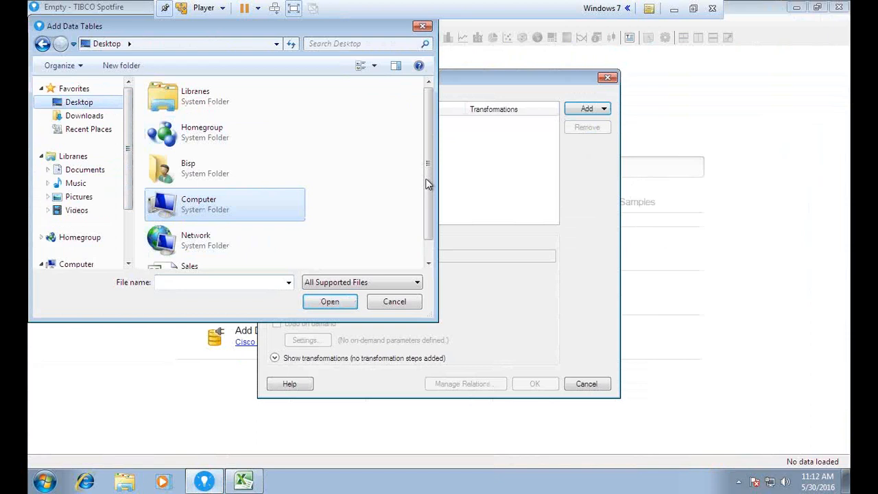
{"action": "scroll", "coordinate": [431, 161], "scroll_direction": "down", "scroll_amount": 1}
{"action": "left_click", "coordinate": [192, 265]}
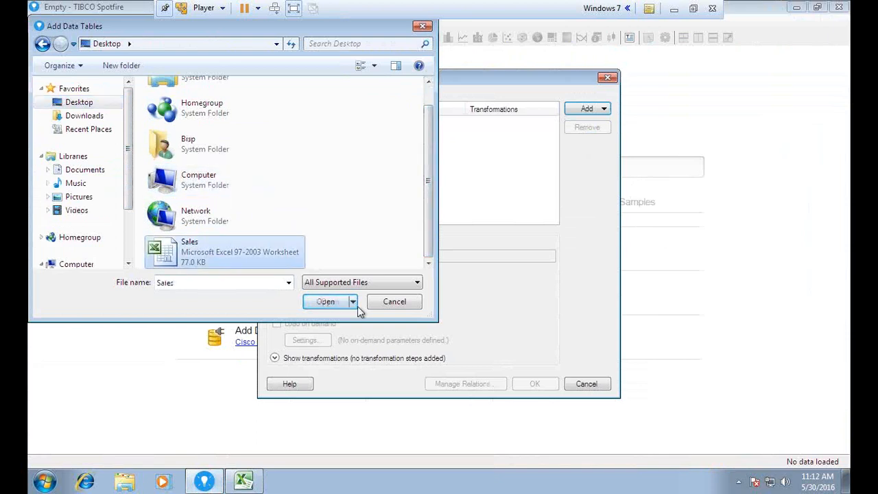
{"action": "left_click", "coordinate": [333, 303]}
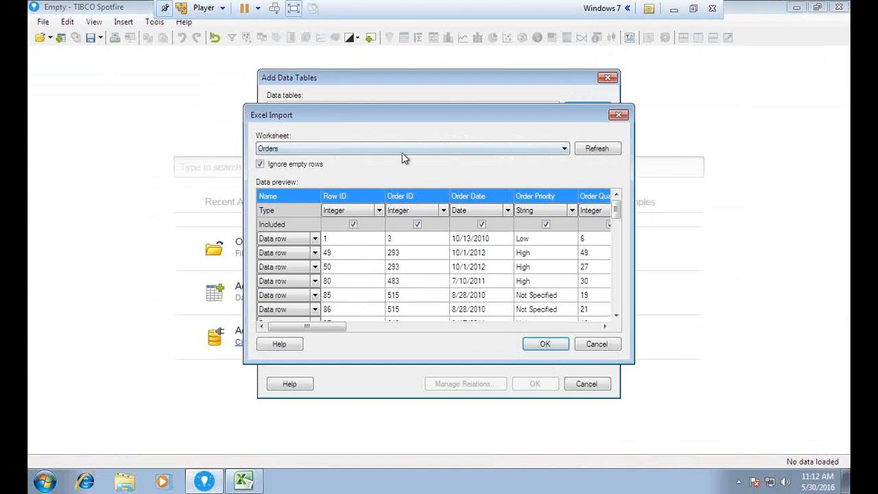
- Set the Sales column's type to Currency for the Orders worksheet import and load the Sales data table
{"action": "left_click_drag", "start_coordinate": [393, 117], "coordinate": [346, 117]}
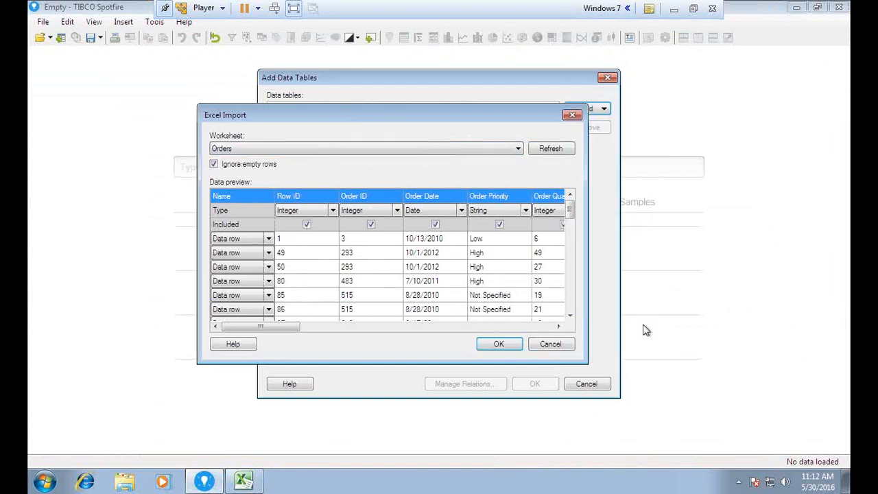
{"action": "left_click_drag", "start_coordinate": [587, 285], "coordinate": [672, 286]}
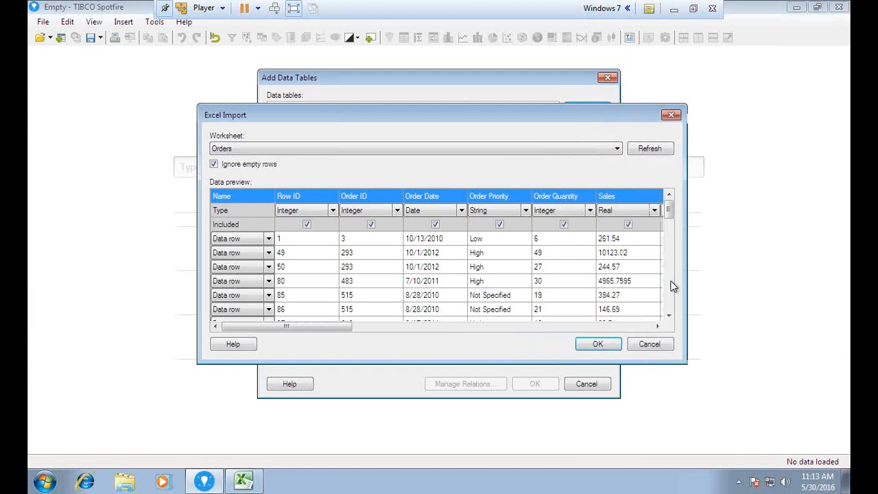
{"action": "left_click", "coordinate": [654, 213]}
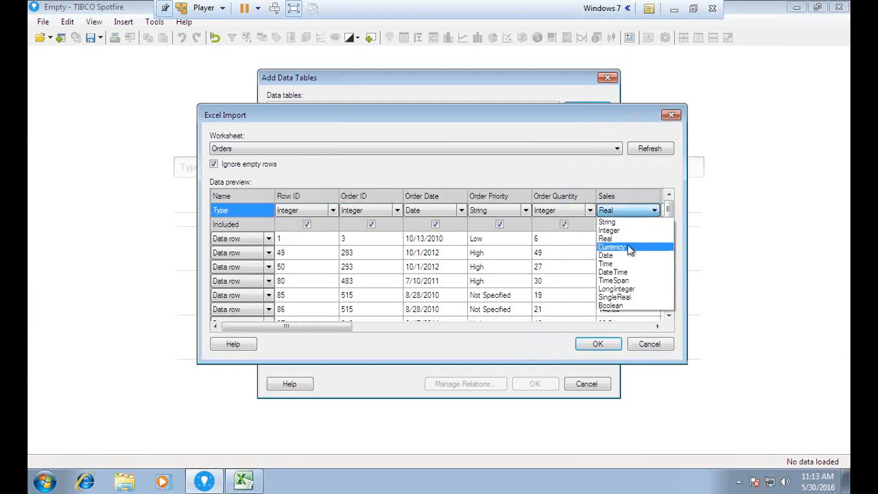
{"action": "left_click", "coordinate": [628, 248]}
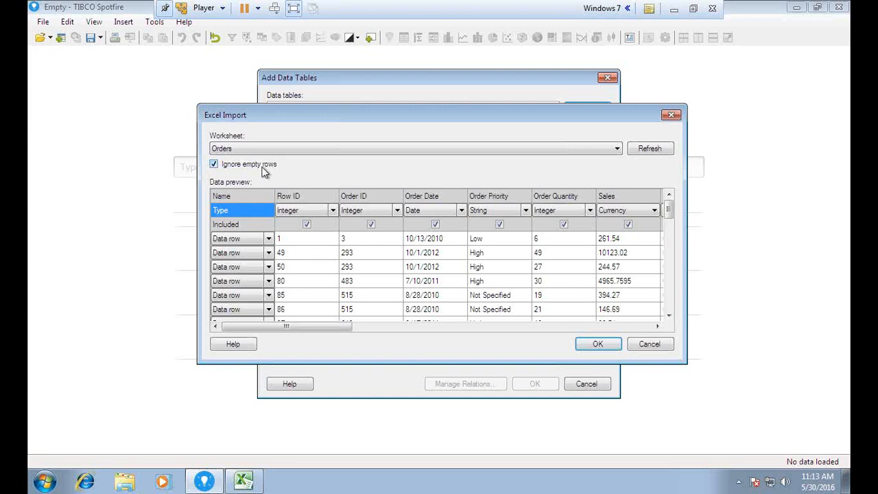
{"action": "left_click", "coordinate": [599, 345]}
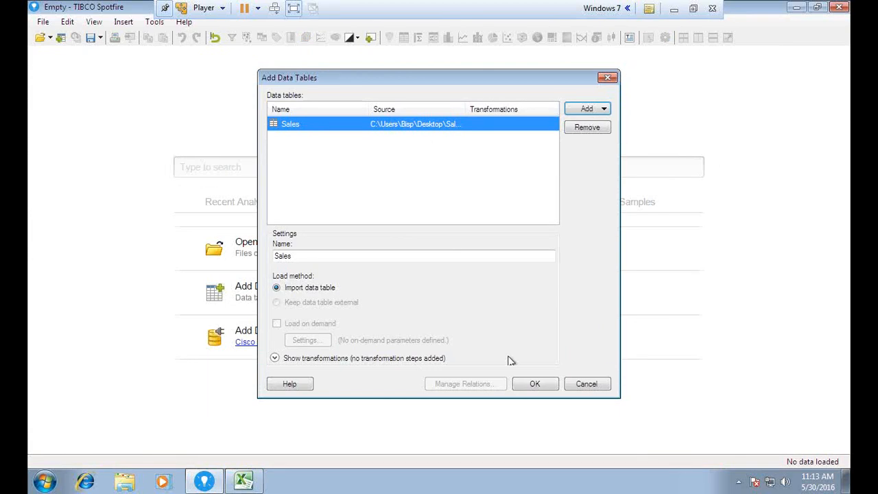
{"action": "left_click", "coordinate": [536, 383]}
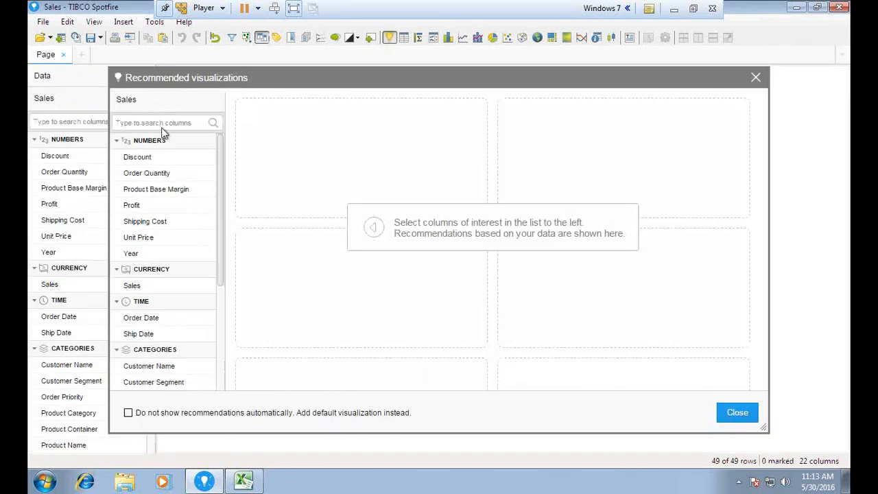
- Dismiss the recommended visualizations, and collapse and re-expand the Numbers group in the column list
{"action": "left_click", "coordinate": [755, 77]}
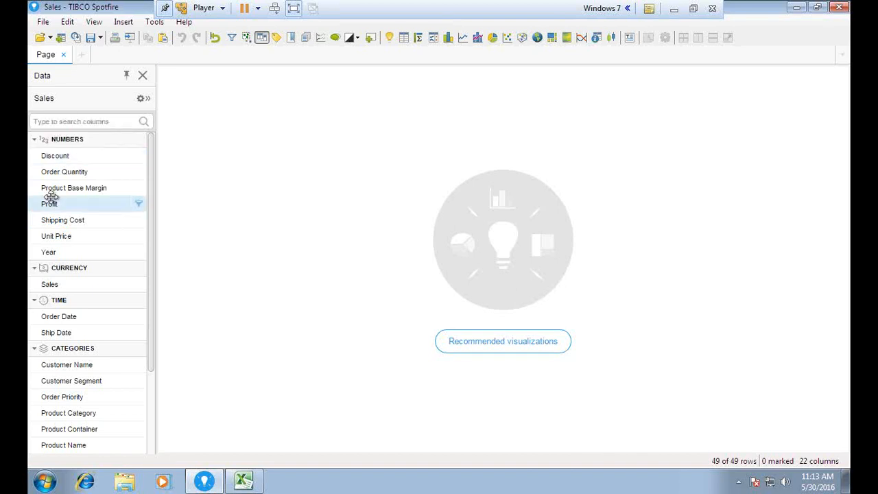
{"action": "left_click", "coordinate": [33, 142]}
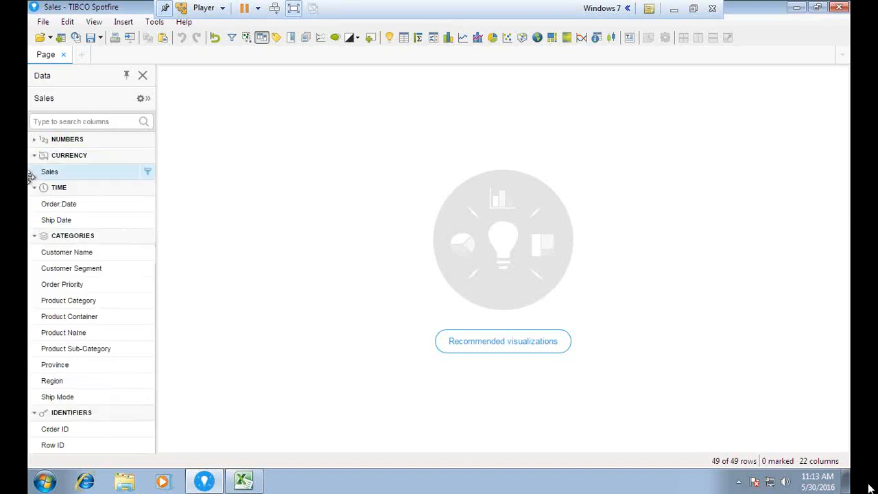
{"action": "left_click", "coordinate": [36, 141]}
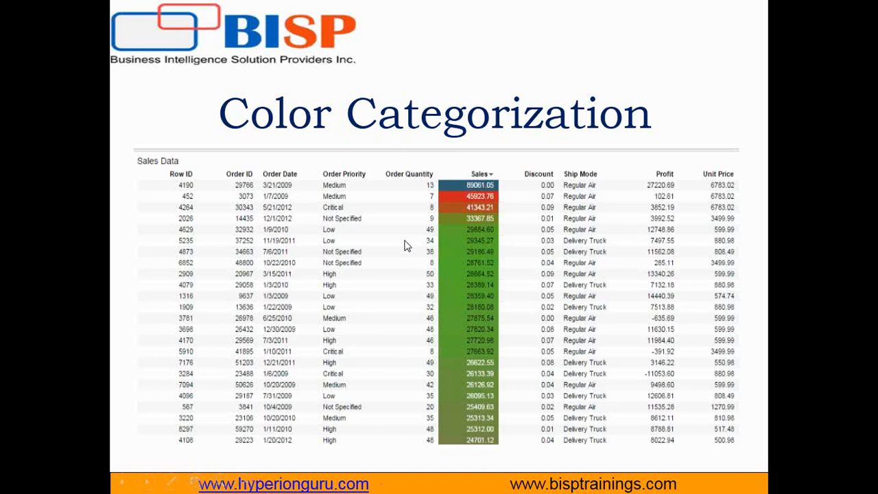
- Exit the slide show, switch back to TIBCO Spotfire and add a table visualization of the Sales data
{"action": "key", "text": "Escape"}
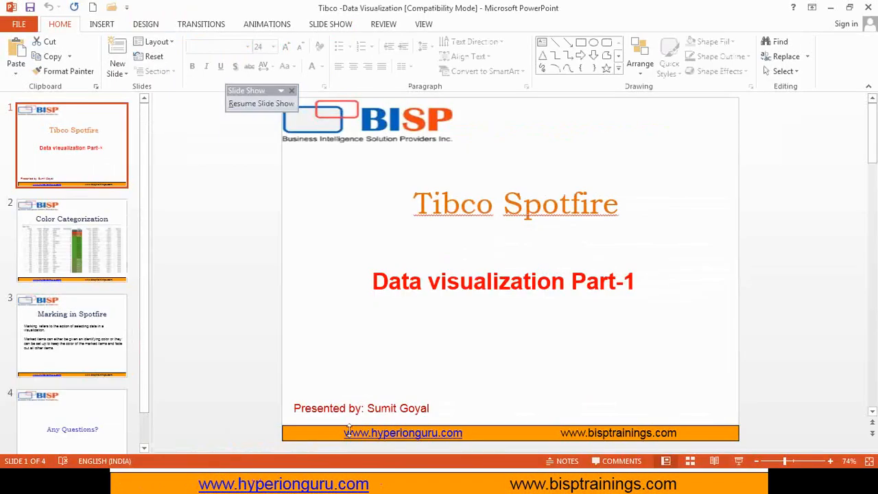
{"action": "key", "text": "super"}
{"action": "left_click", "coordinate": [261, 484]}
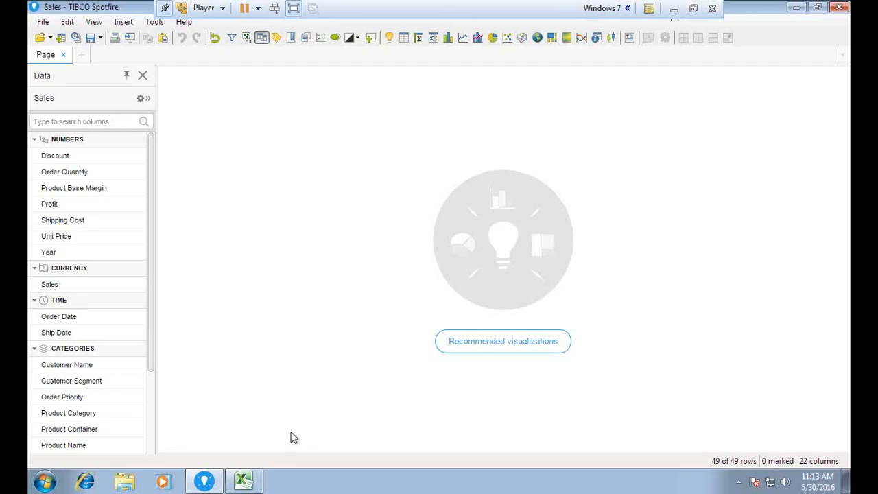
{"action": "left_click", "coordinate": [405, 38]}
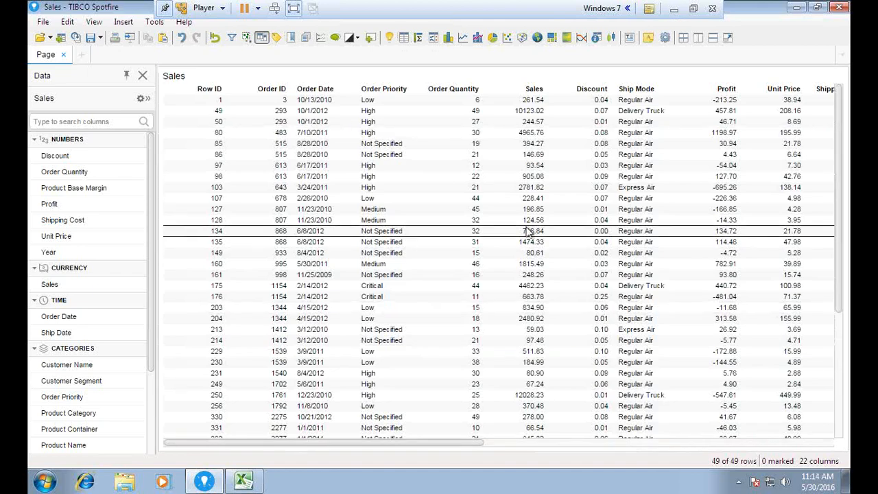
{"action": "left_click", "coordinate": [674, 9]}
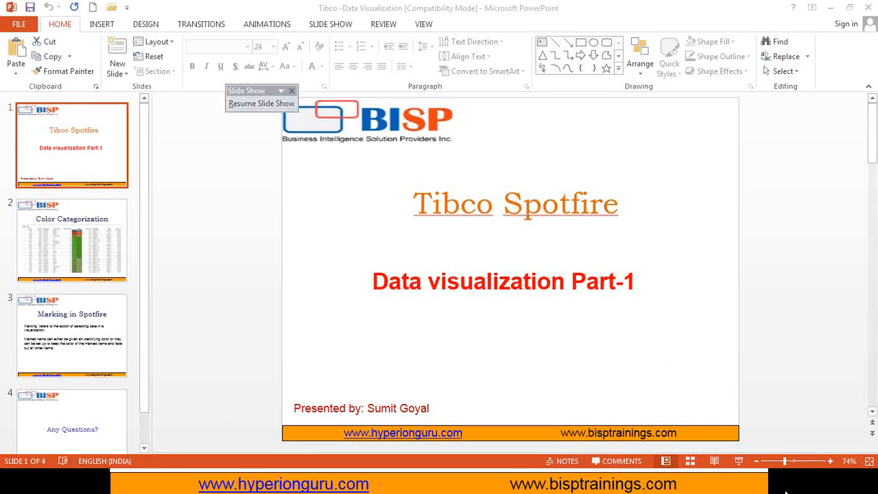
{"action": "key", "text": "super"}
{"action": "key", "text": "super"}
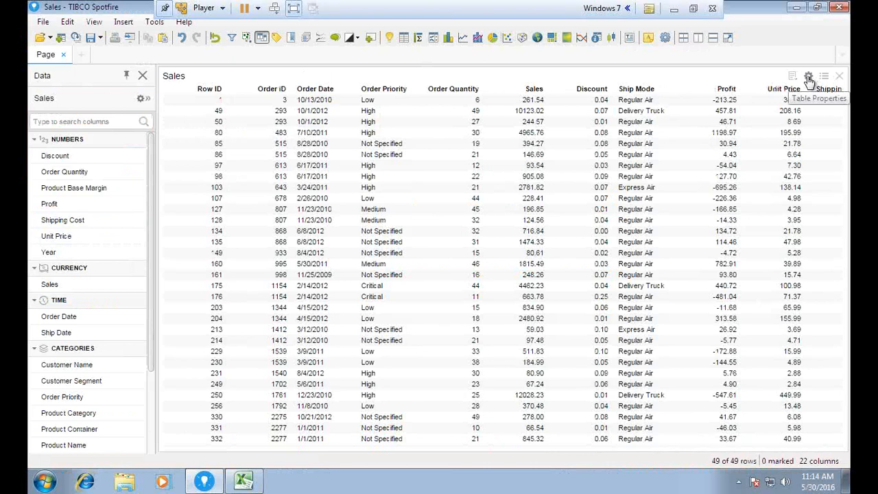
- Examine each page of the Sales table's properties, from General through Show/Hide Items, and close the properties
{"action": "left_click", "coordinate": [809, 77]}
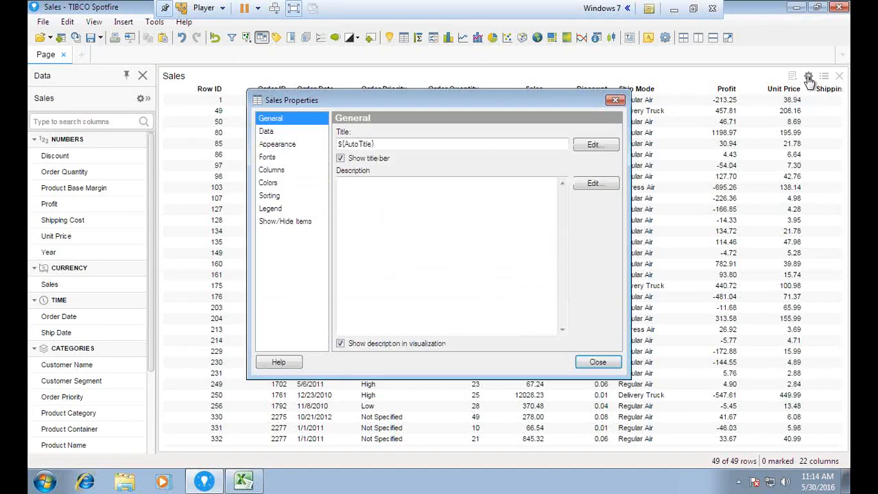
{"action": "left_click", "coordinate": [267, 133]}
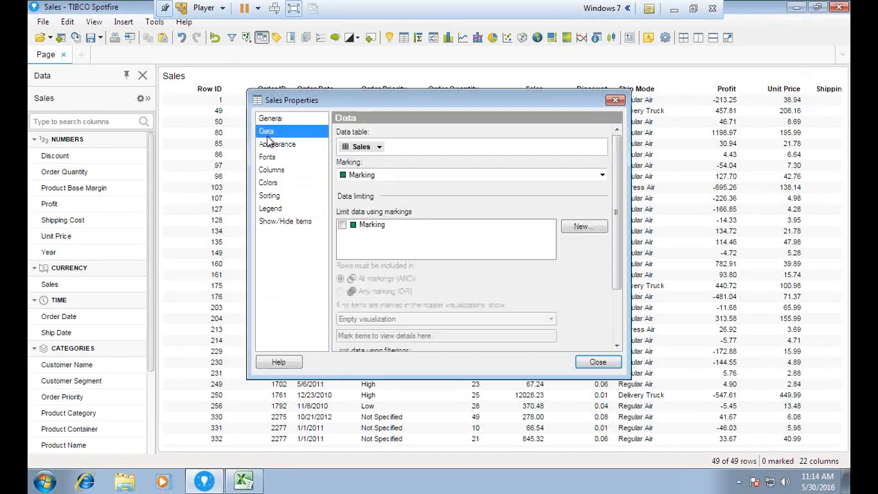
{"action": "left_click", "coordinate": [268, 146]}
{"action": "left_click", "coordinate": [270, 157]}
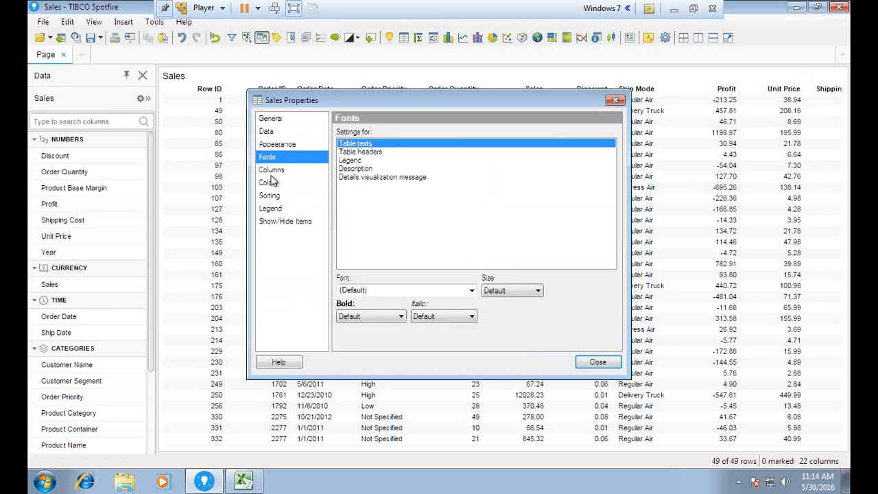
{"action": "left_click", "coordinate": [273, 170]}
{"action": "left_click", "coordinate": [274, 183]}
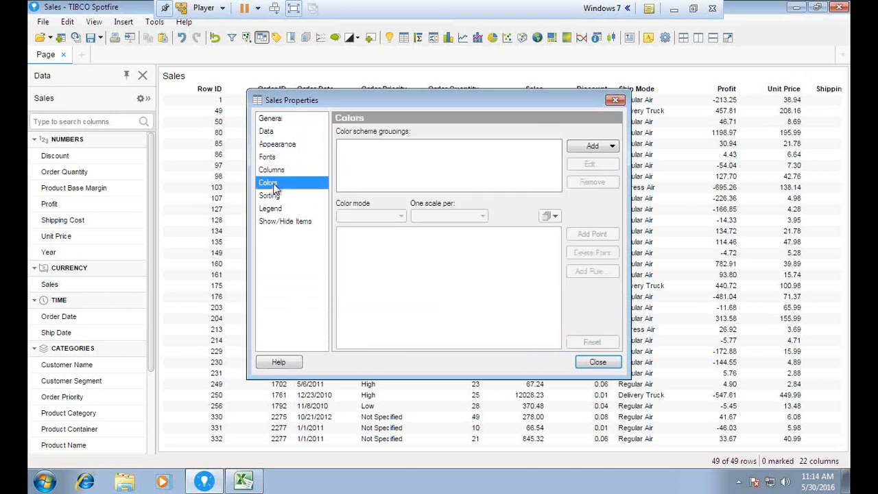
{"action": "left_click", "coordinate": [271, 197]}
{"action": "left_click", "coordinate": [272, 209]}
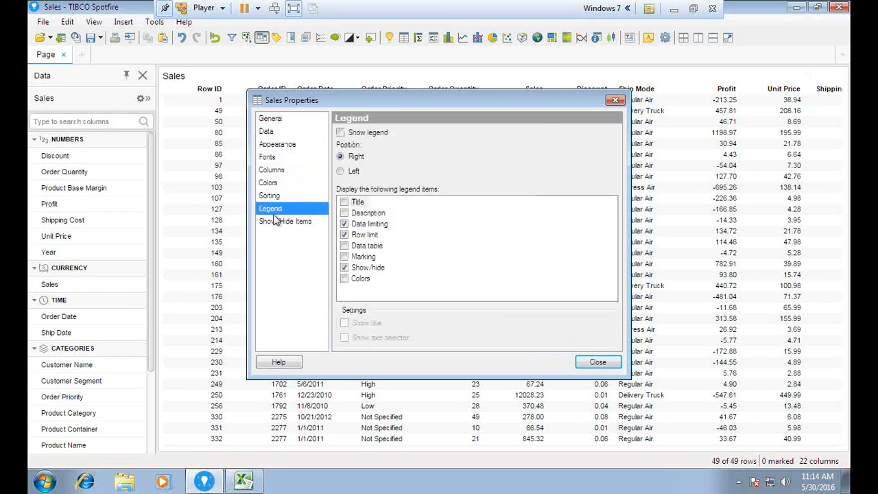
{"action": "left_click", "coordinate": [272, 197]}
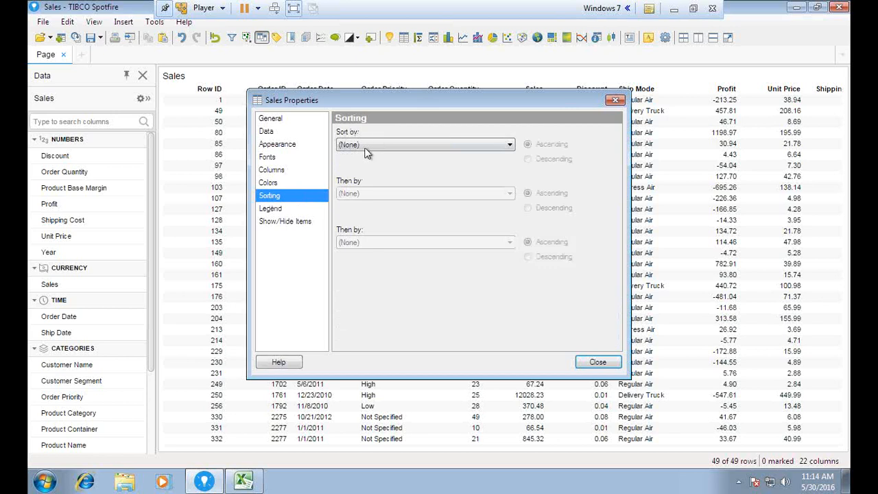
{"action": "left_click", "coordinate": [278, 120]}
{"action": "left_click", "coordinate": [273, 134]}
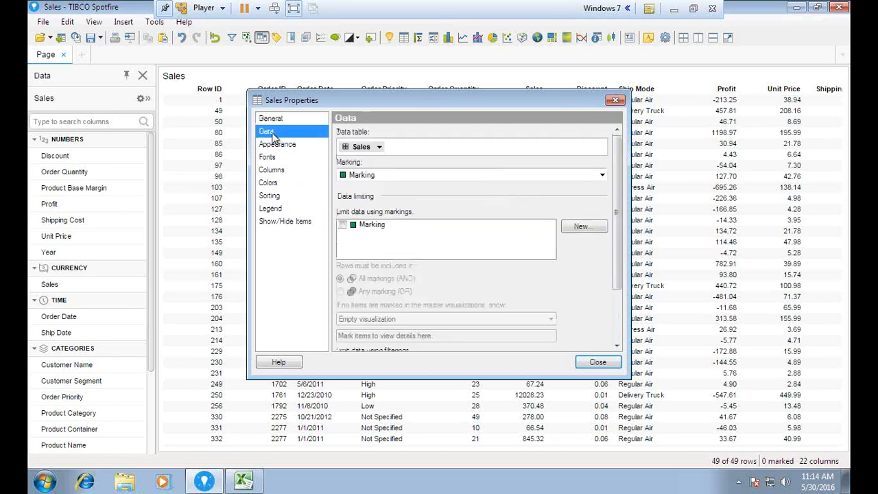
{"action": "left_click", "coordinate": [277, 149]}
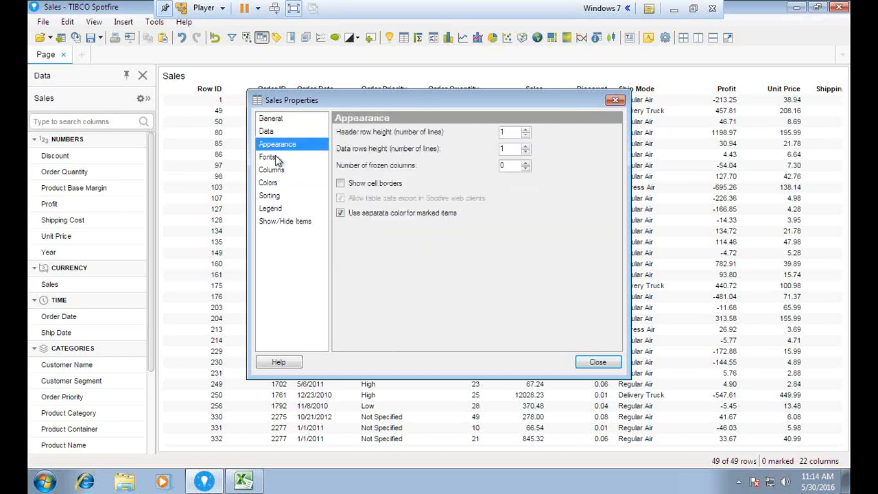
{"action": "left_click", "coordinate": [277, 157]}
{"action": "left_click", "coordinate": [277, 171]}
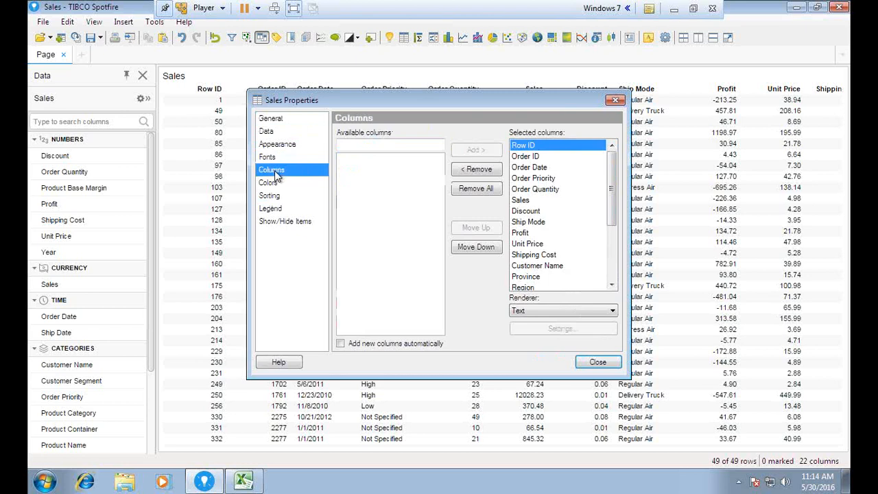
{"action": "left_click", "coordinate": [276, 186]}
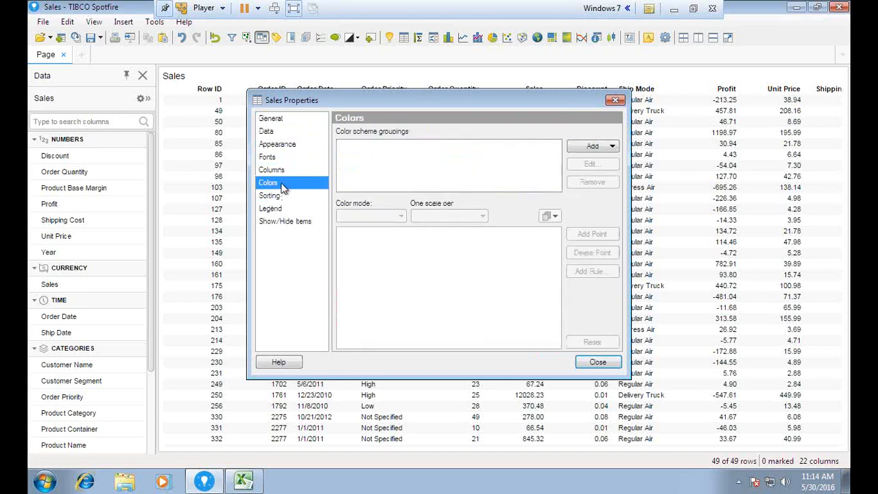
{"action": "left_click", "coordinate": [281, 197]}
{"action": "left_click", "coordinate": [282, 210]}
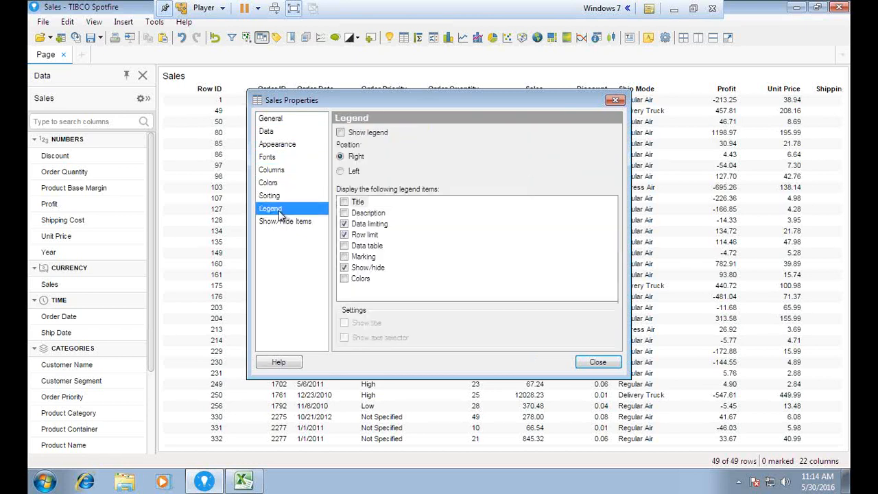
{"action": "left_click", "coordinate": [280, 224]}
{"action": "left_click", "coordinate": [615, 101]}
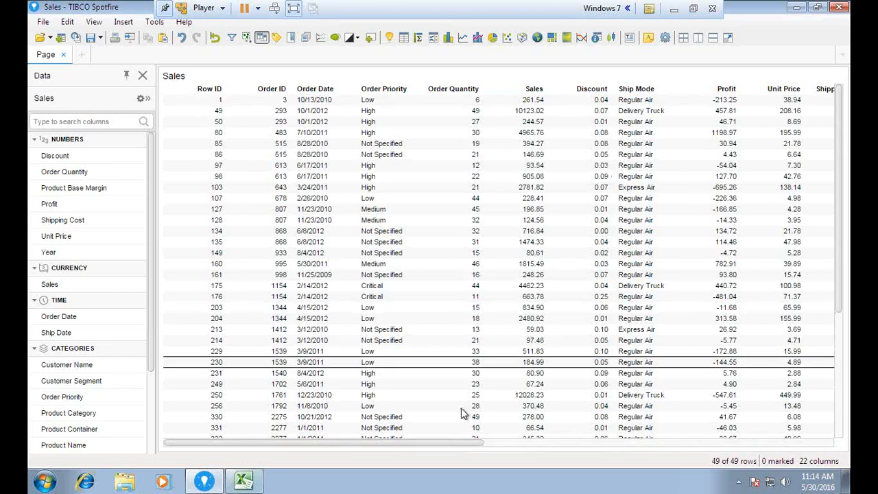
- Add a color scheme grouping for the Sales column in the table visualization's color properties
{"action": "key", "text": "super"}
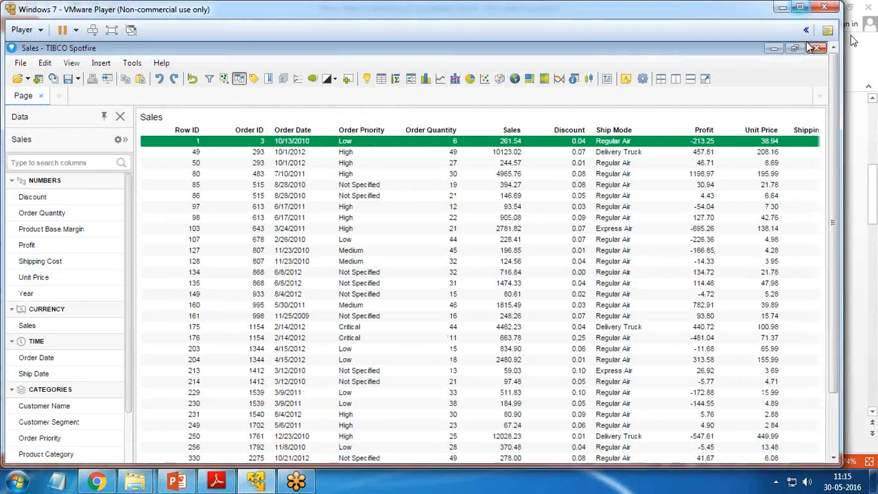
{"action": "left_click", "coordinate": [112, 29]}
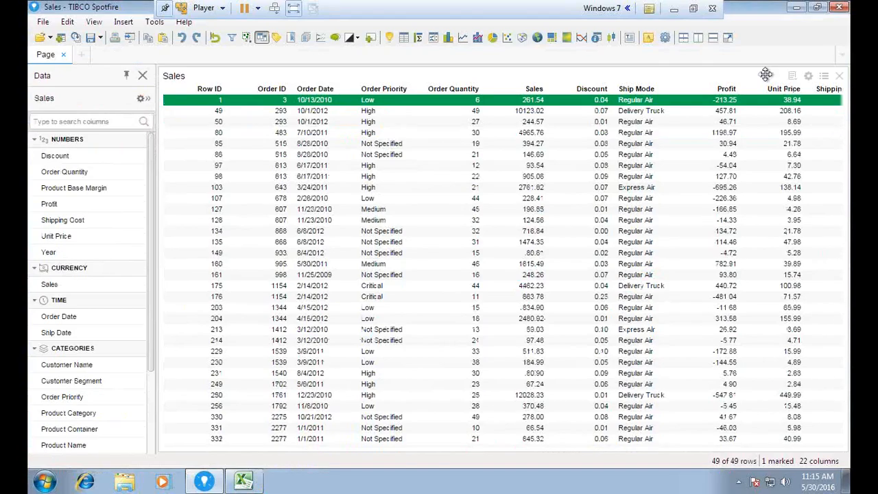
{"action": "left_click", "coordinate": [808, 76]}
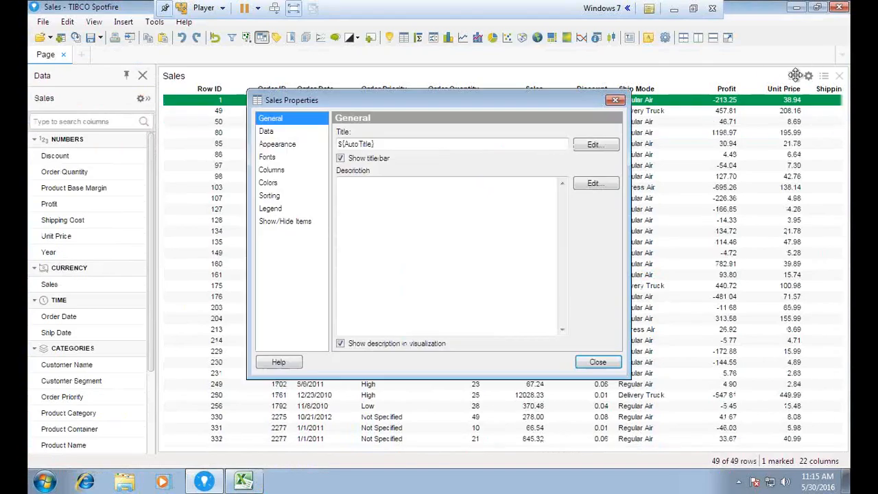
{"action": "left_click", "coordinate": [276, 184]}
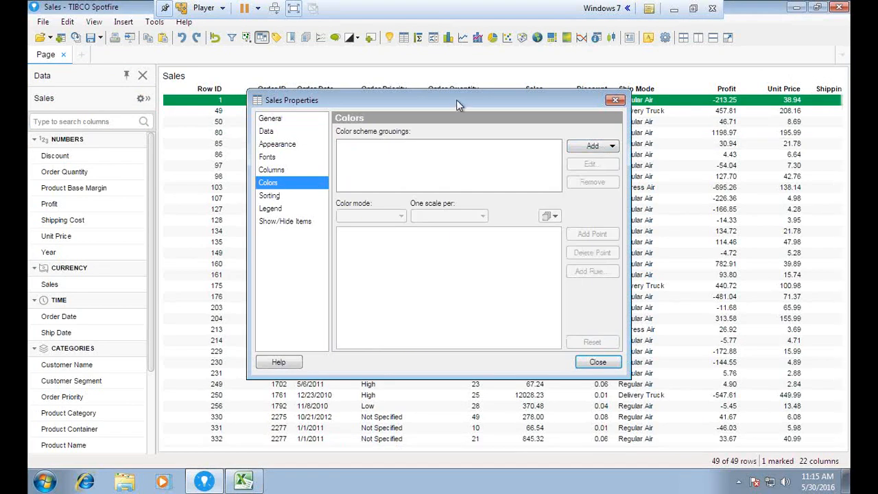
{"action": "left_click_drag", "start_coordinate": [456, 100], "coordinate": [431, 145]}
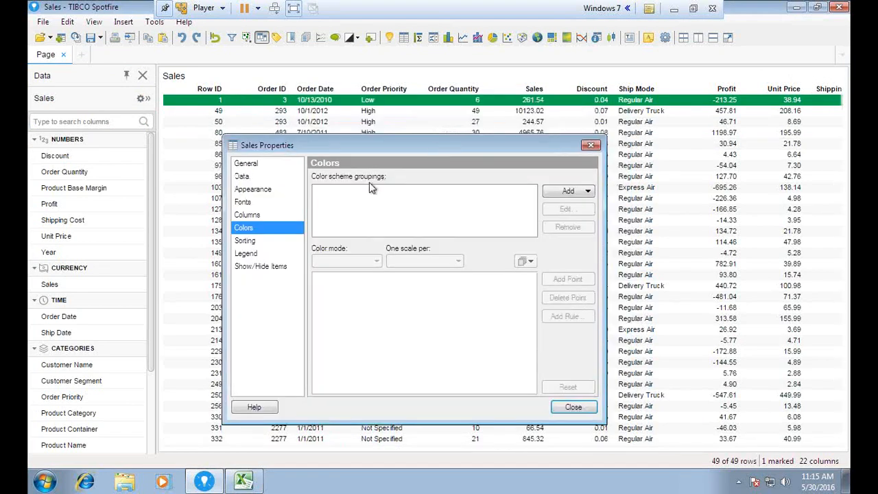
{"action": "left_click", "coordinate": [575, 192]}
{"action": "left_click", "coordinate": [466, 190]}
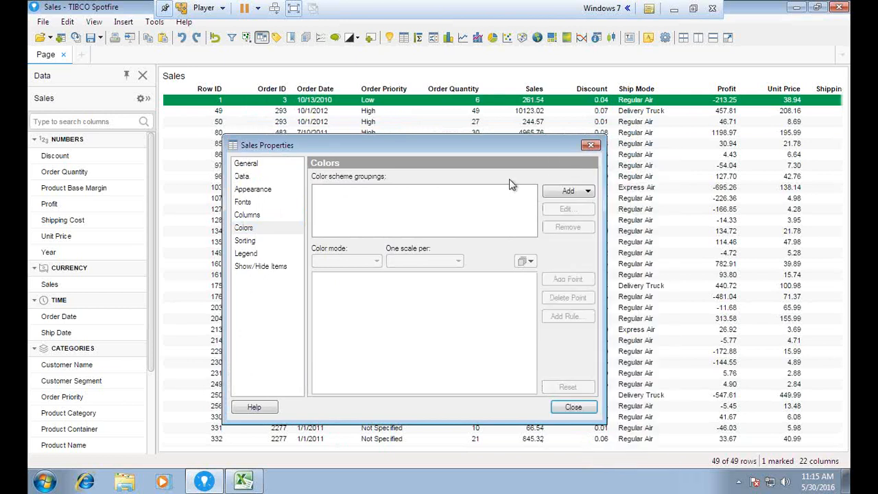
{"action": "left_click", "coordinate": [588, 192]}
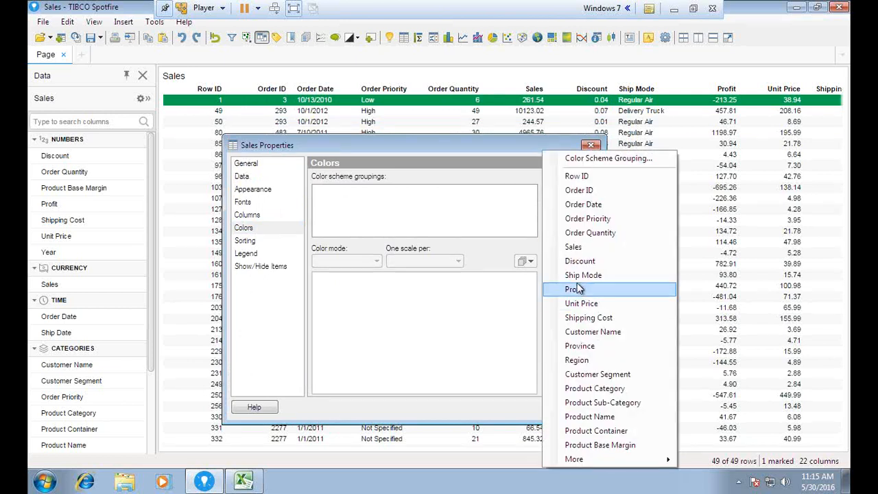
{"action": "left_click", "coordinate": [577, 251]}
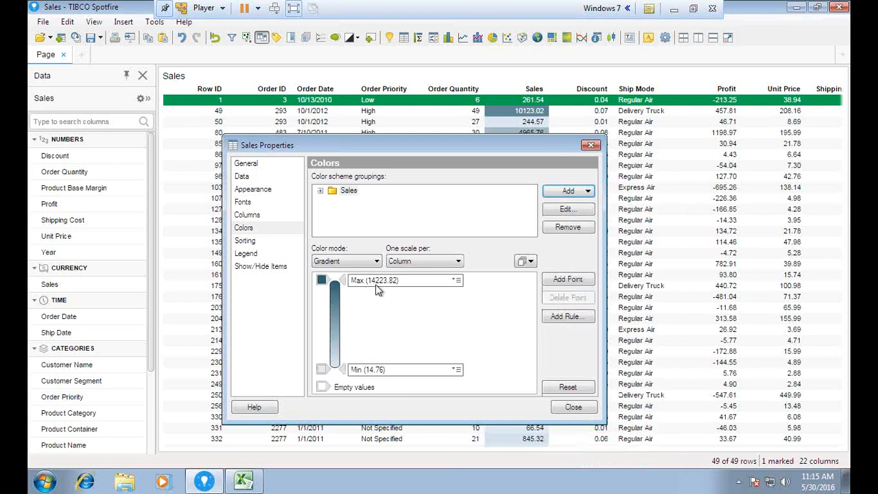
- Add a point to the Sales color gradient and set its value to 10000.87
{"action": "left_click", "coordinate": [692, 8]}
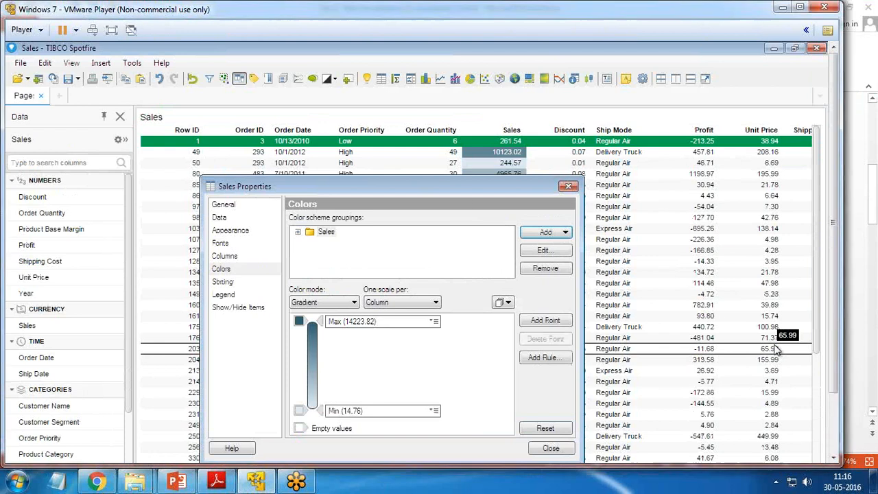
{"action": "left_click_drag", "start_coordinate": [406, 188], "coordinate": [403, 116]}
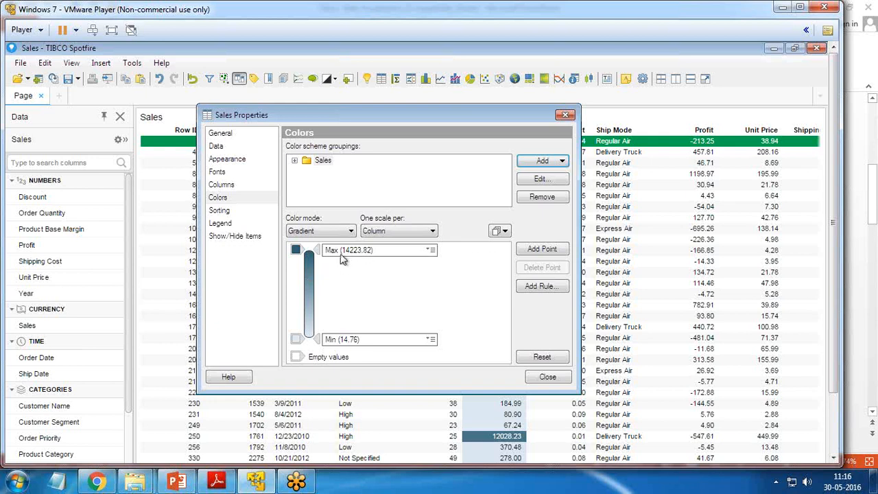
{"action": "left_click", "coordinate": [534, 251]}
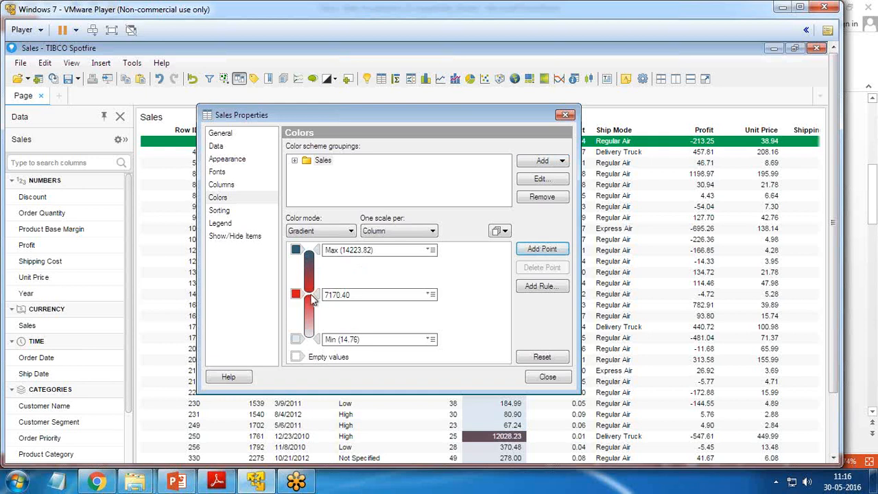
{"action": "left_click_drag", "start_coordinate": [315, 296], "coordinate": [315, 282]}
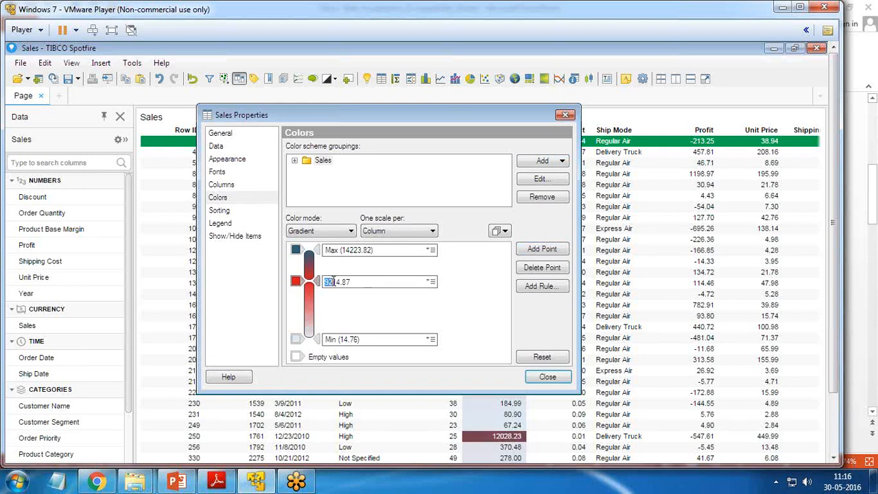
{"action": "type", "text": "10000"}
{"action": "key", "text": "Return"}
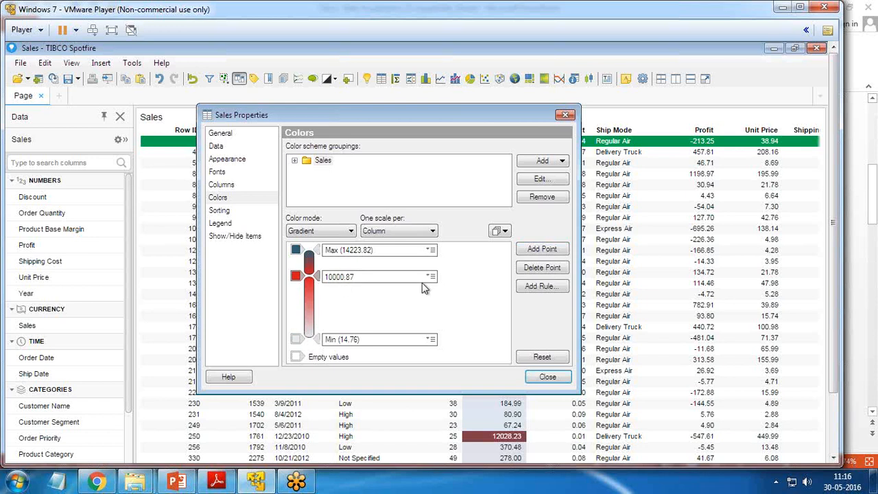
- Color the gradient's 10000.87 point light red and its maximum point green
{"action": "left_click", "coordinate": [296, 277]}
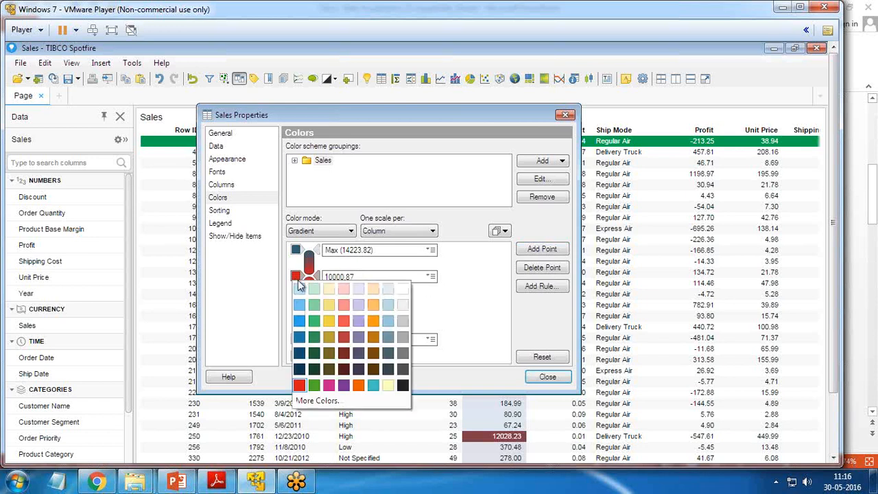
{"action": "left_click", "coordinate": [343, 336]}
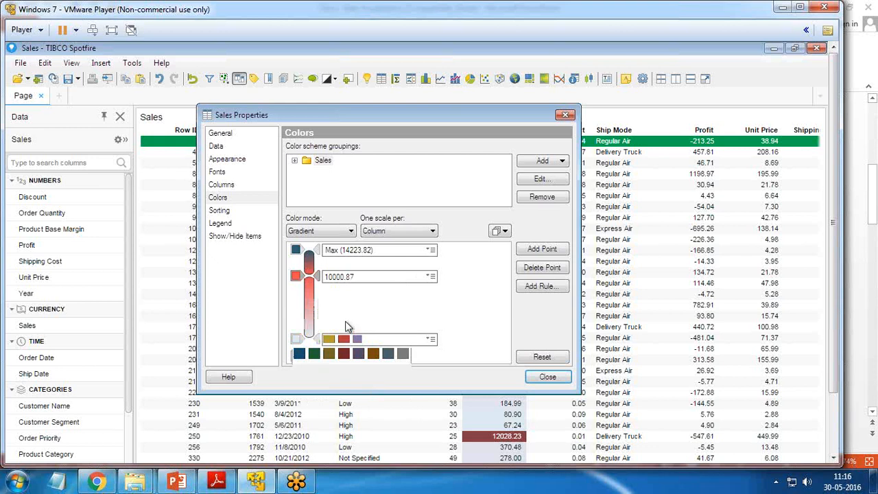
{"action": "left_click", "coordinate": [296, 250]}
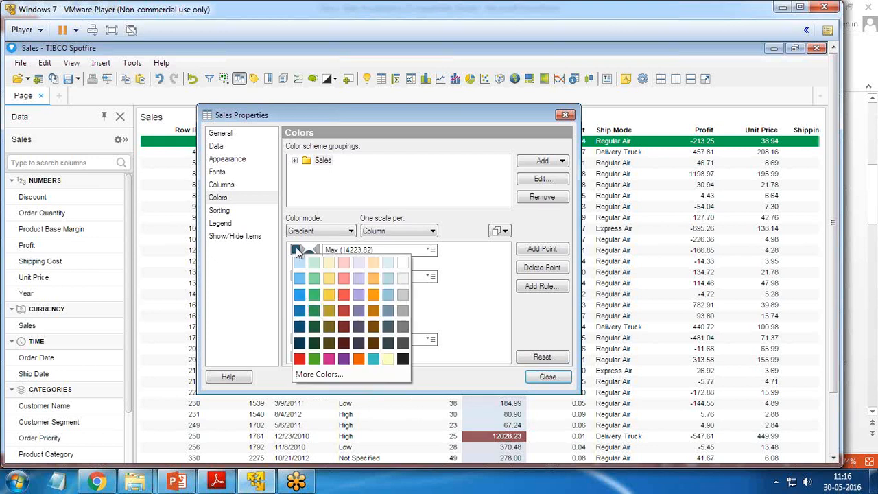
{"action": "left_click", "coordinate": [315, 311]}
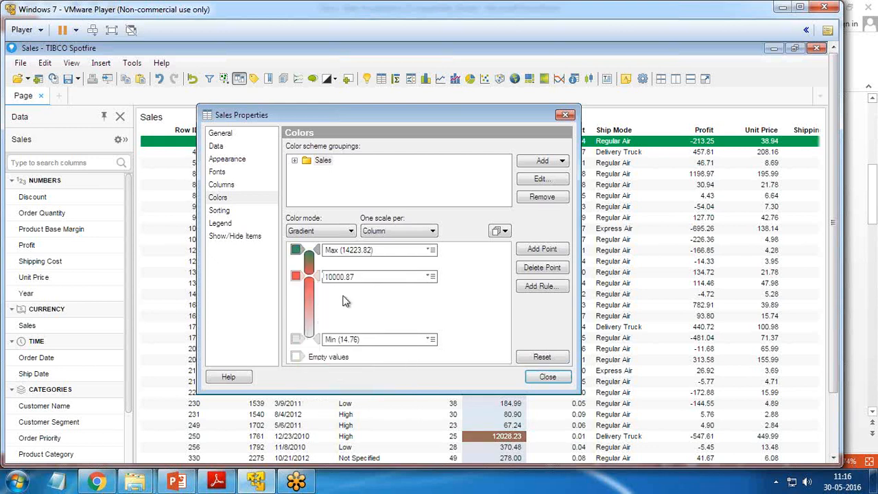
- Add another gradient point between 10000.87 and the minimum, color it light yellow, and color the minimum point magenta
{"action": "left_click", "coordinate": [544, 251]}
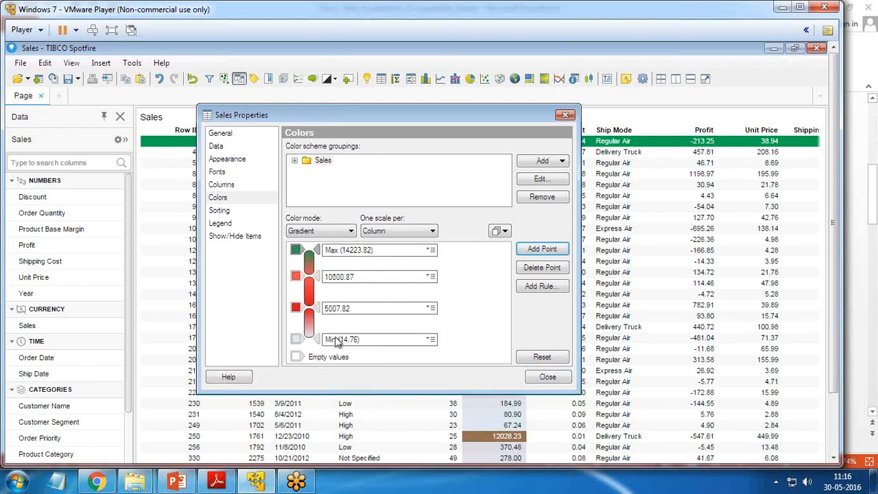
{"action": "left_click", "coordinate": [297, 308]}
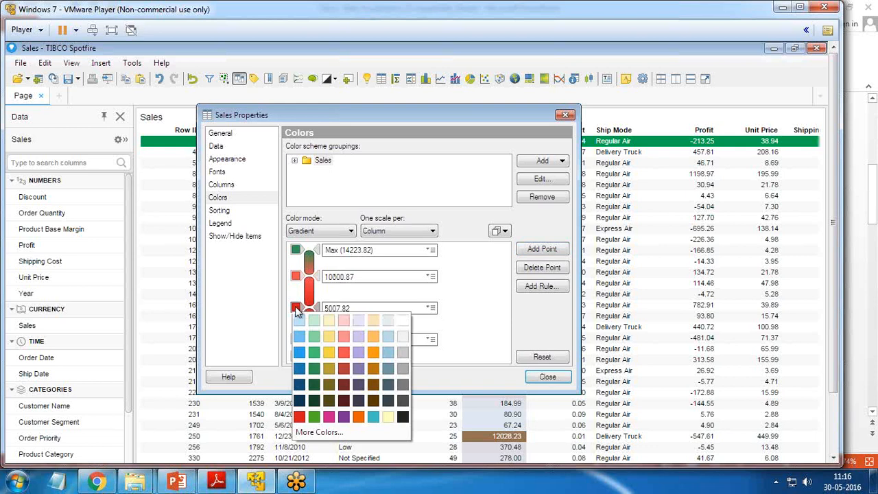
{"action": "left_click", "coordinate": [327, 341]}
{"action": "left_click", "coordinate": [296, 339]}
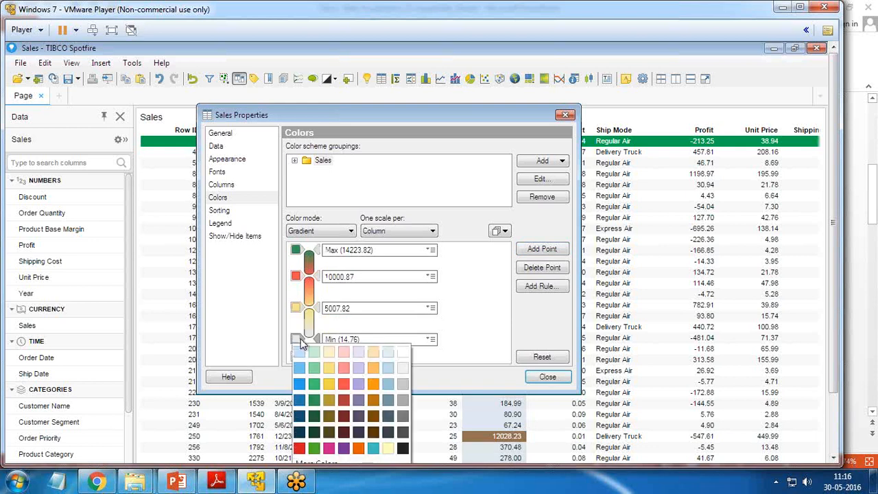
{"action": "left_click", "coordinate": [328, 447]}
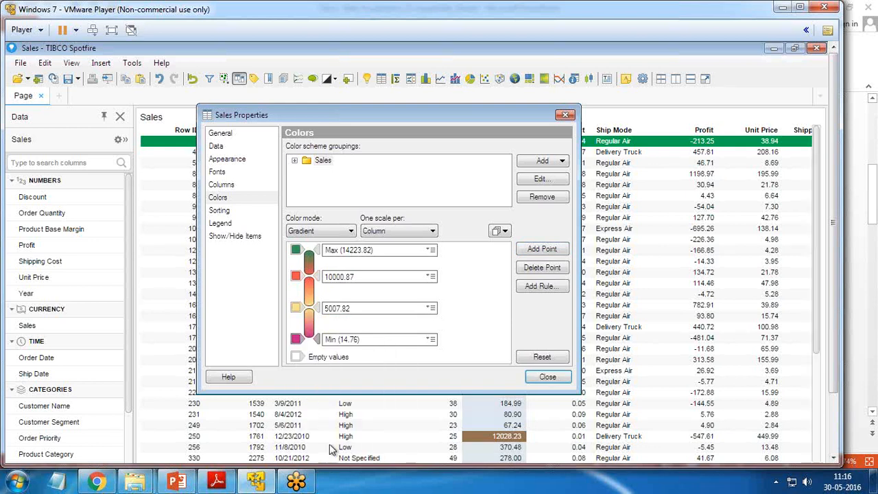
- Color the Sales gradient's minimum point light blue and close the table's properties
{"action": "left_click", "coordinate": [296, 339]}
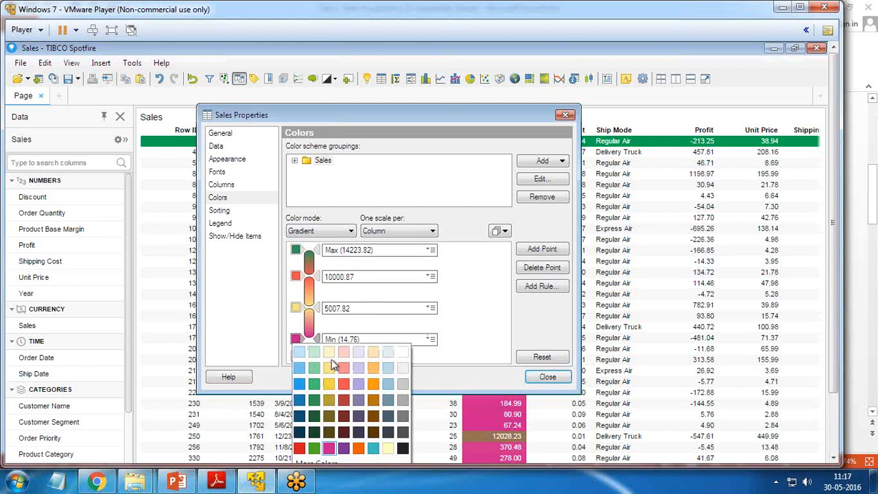
{"action": "left_click", "coordinate": [301, 353]}
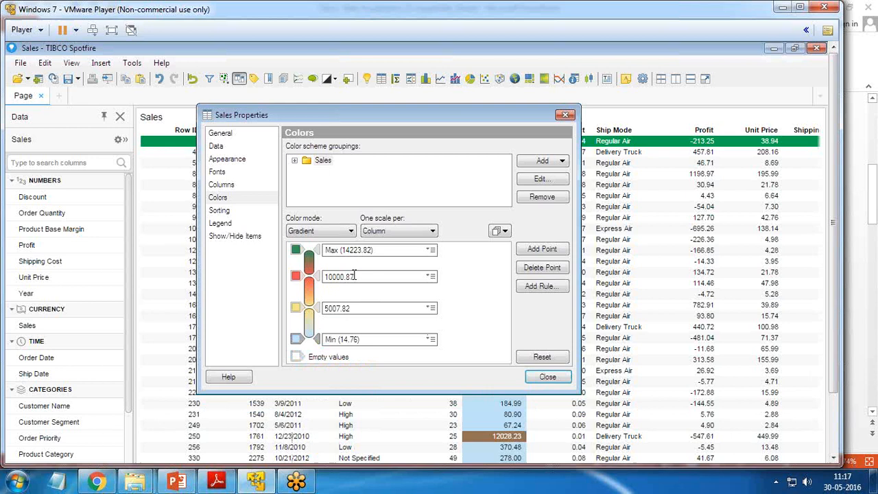
{"action": "left_click", "coordinate": [548, 378]}
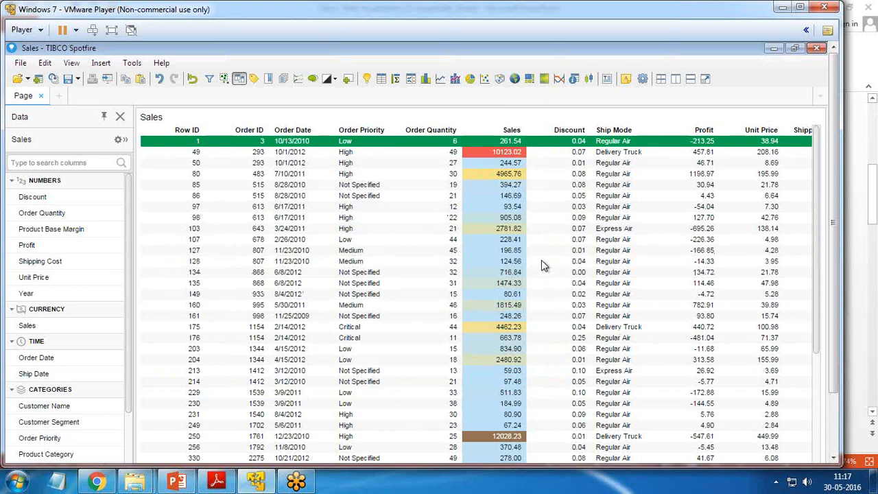
- Sort the table by Sales in ascending and descending order, sort it by Order Date, and look through the colored rows
{"action": "left_click", "coordinate": [508, 130]}
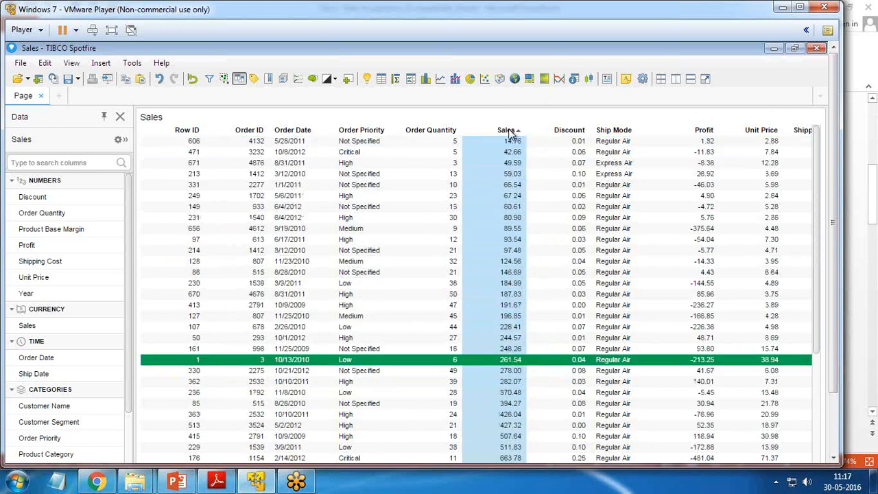
{"action": "left_click", "coordinate": [507, 131]}
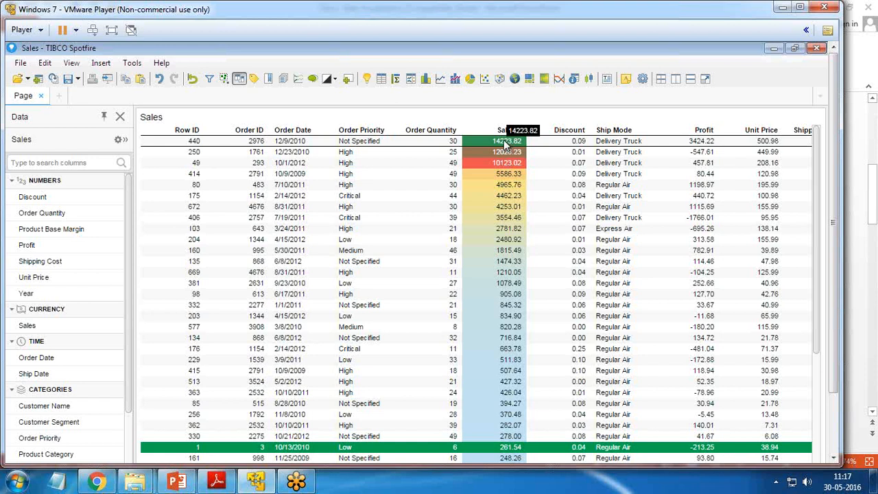
{"action": "left_click", "coordinate": [293, 131]}
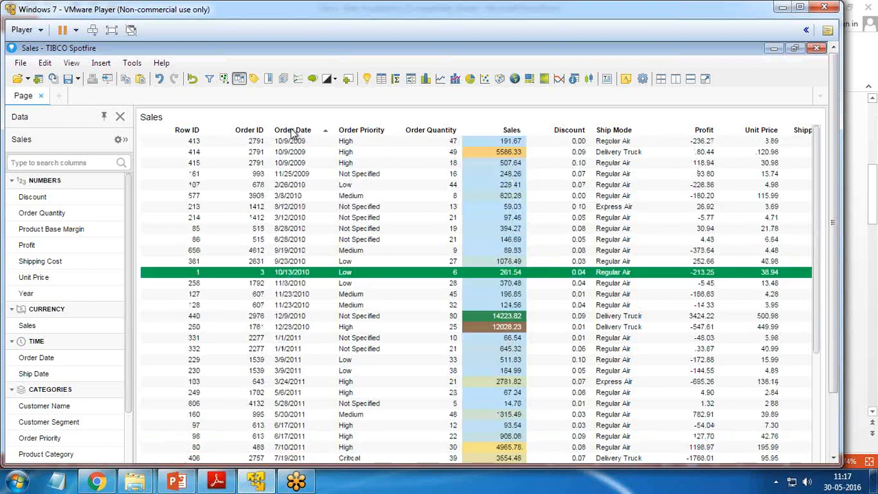
{"action": "scroll", "coordinate": [582, 315], "scroll_direction": "down", "scroll_amount": 6}
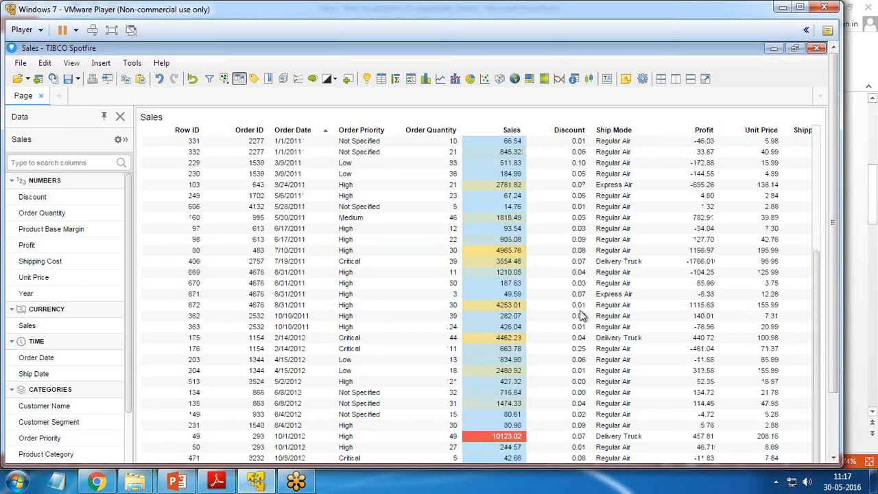
{"action": "scroll", "coordinate": [552, 333], "scroll_direction": "up", "scroll_amount": 6}
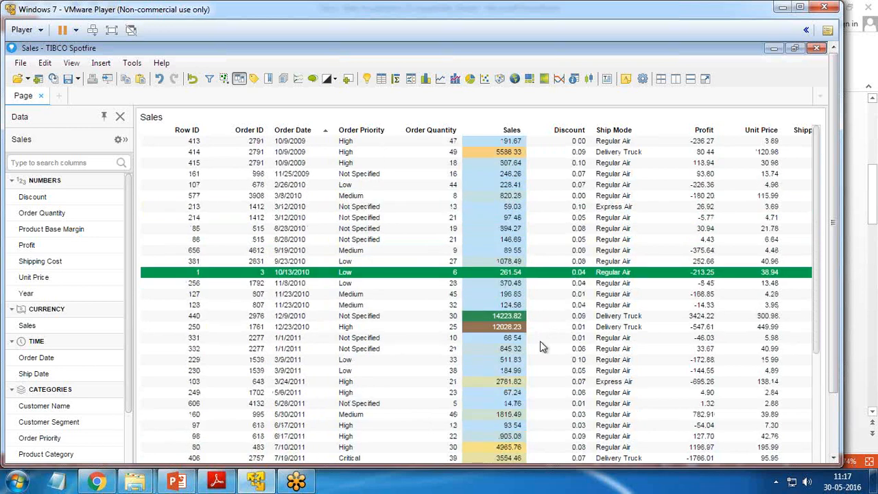
{"action": "scroll", "coordinate": [539, 345], "scroll_direction": "down", "scroll_amount": 6}
{"action": "scroll", "coordinate": [537, 343], "scroll_direction": "up", "scroll_amount": 6}
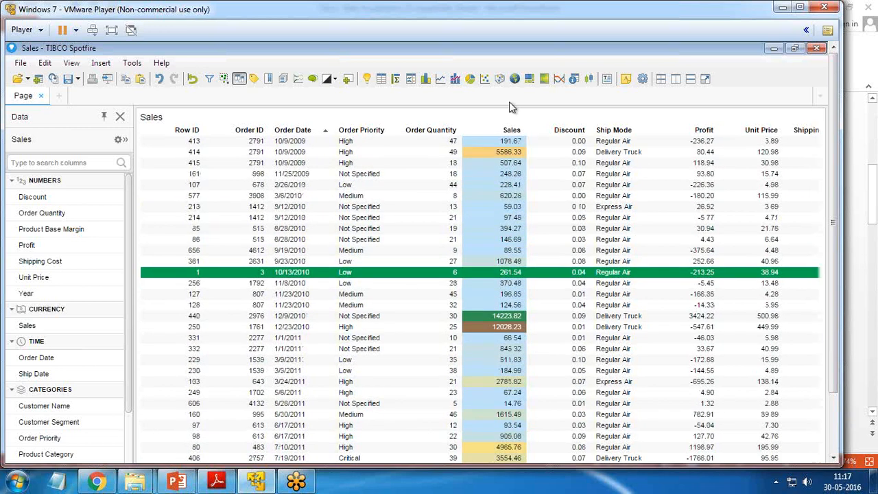
- Sort the table by Sales in descending order and switch to the PowerPoint presentation
{"action": "left_click", "coordinate": [508, 131]}
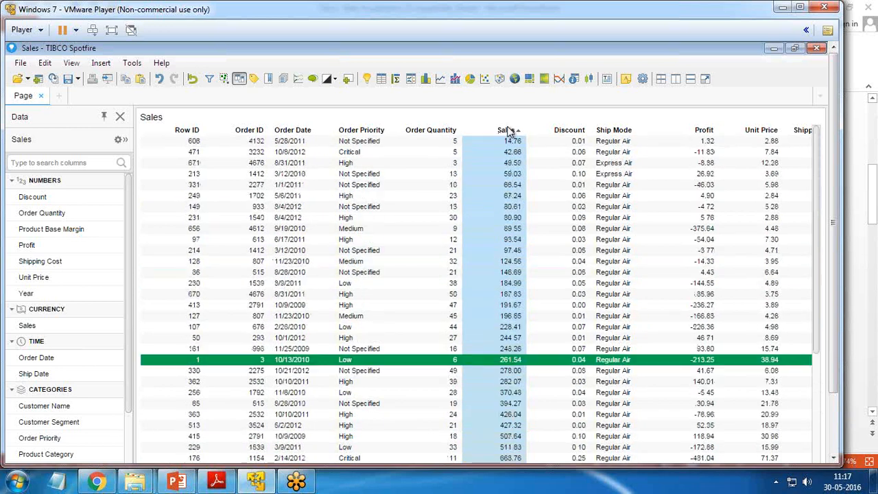
{"action": "left_click", "coordinate": [507, 131]}
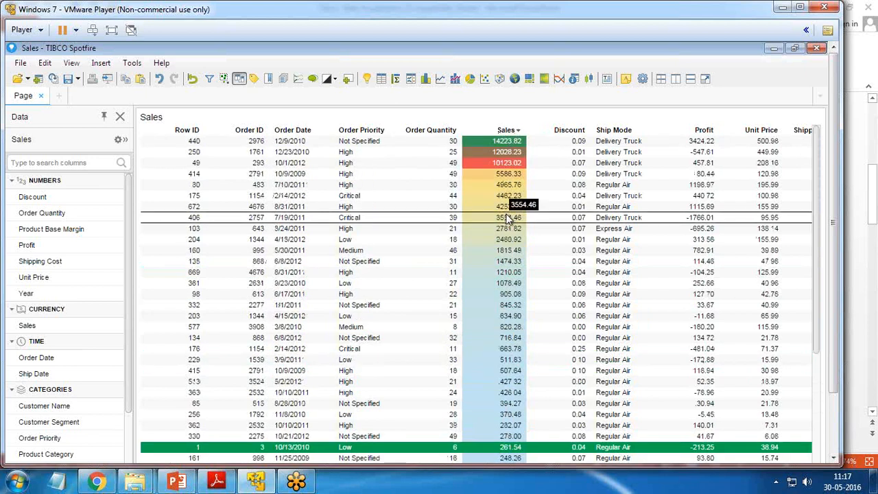
{"action": "left_click", "coordinate": [176, 483]}
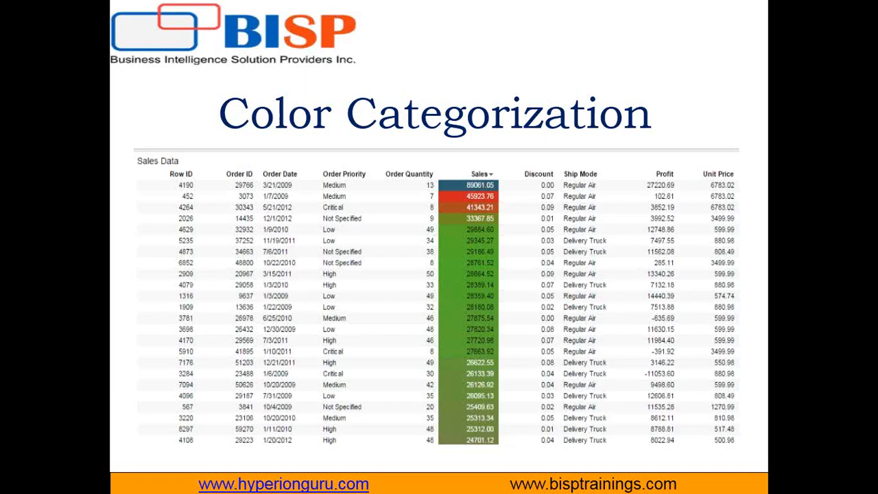
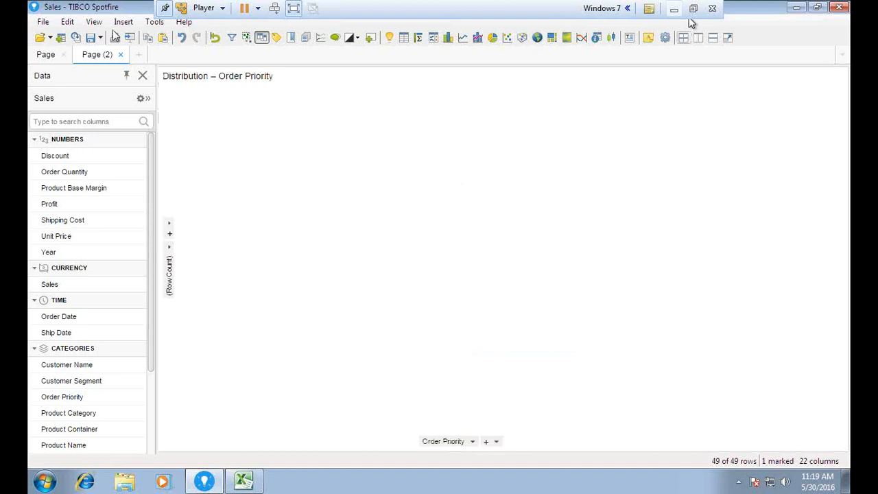
- Clear the marking in the bar chart and set its category axis to Region
{"action": "left_click", "coordinate": [228, 394]}
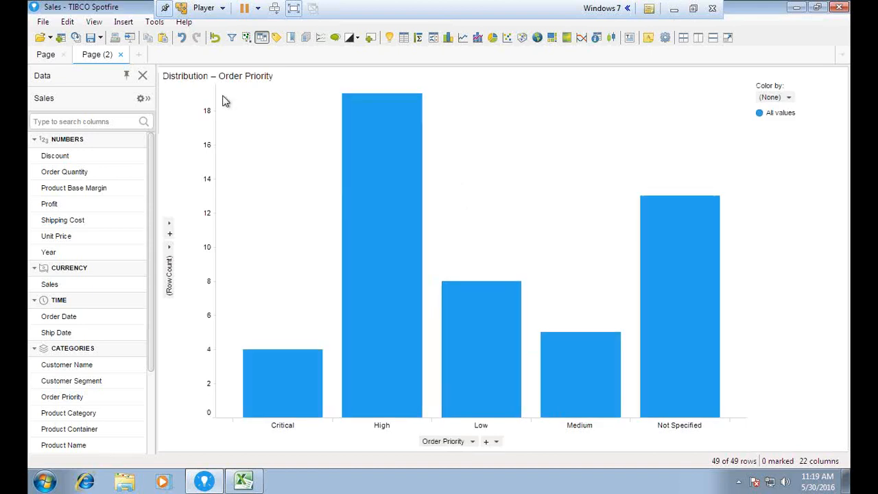
{"action": "left_click", "coordinate": [473, 441]}
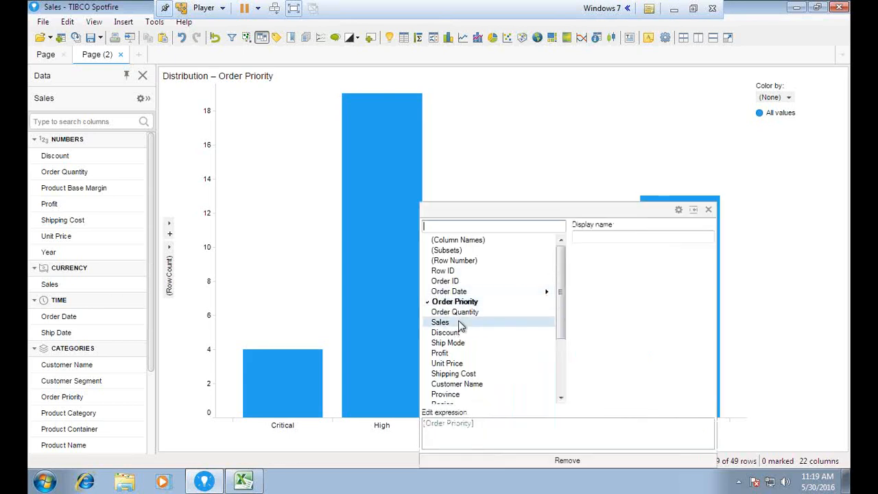
{"action": "scroll", "coordinate": [453, 330], "scroll_direction": "down", "scroll_amount": 2}
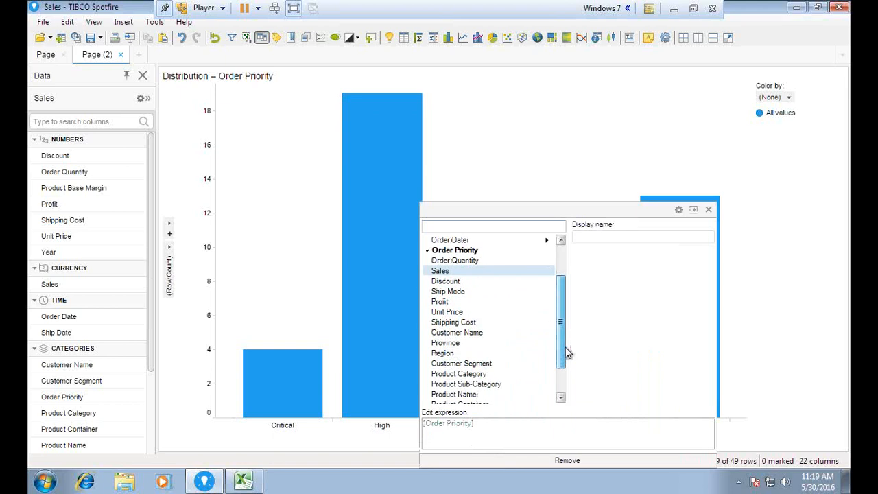
{"action": "left_click", "coordinate": [458, 353]}
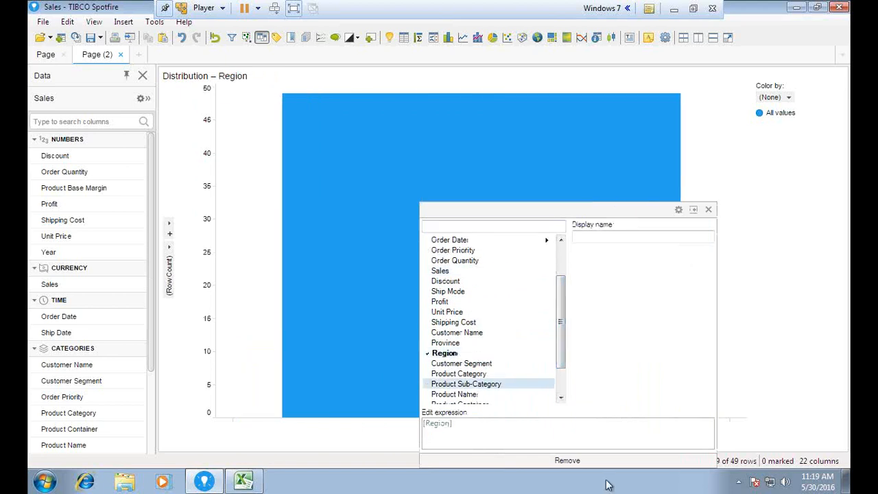
{"action": "left_click", "coordinate": [708, 209]}
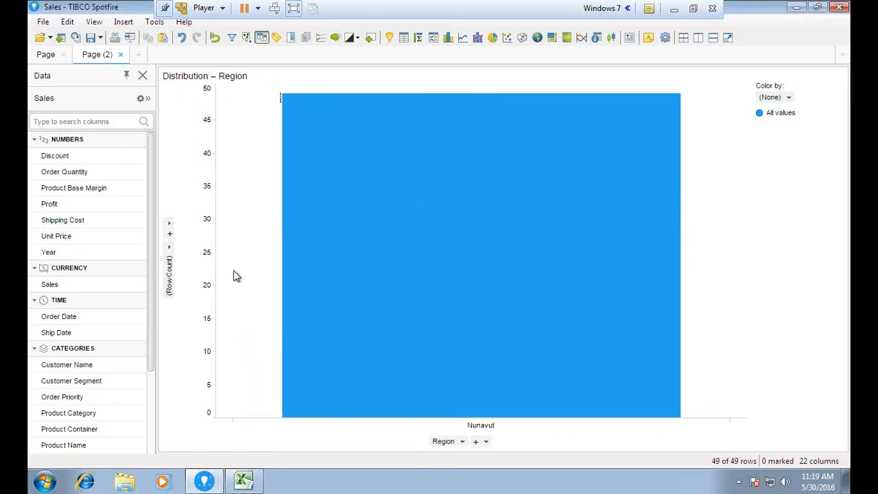
{"action": "left_click", "coordinate": [93, 22]}
{"action": "mouse_move", "coordinate": [118, 25]}
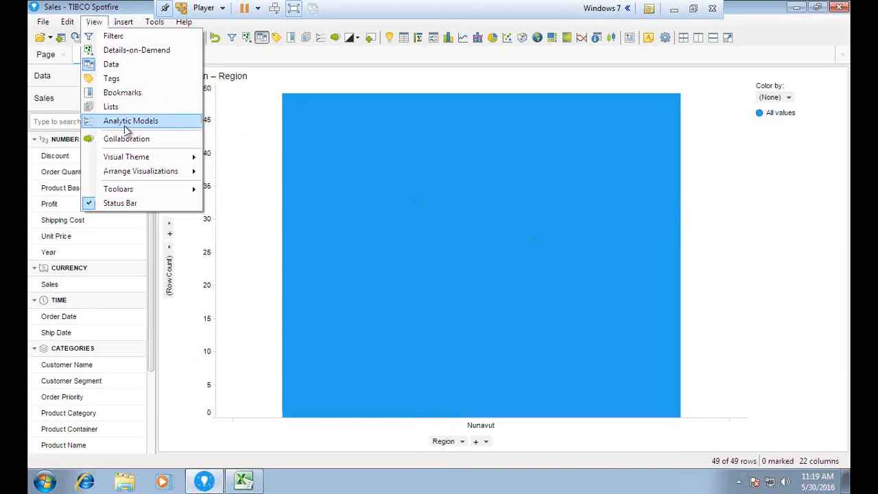
{"action": "left_click", "coordinate": [67, 21]}
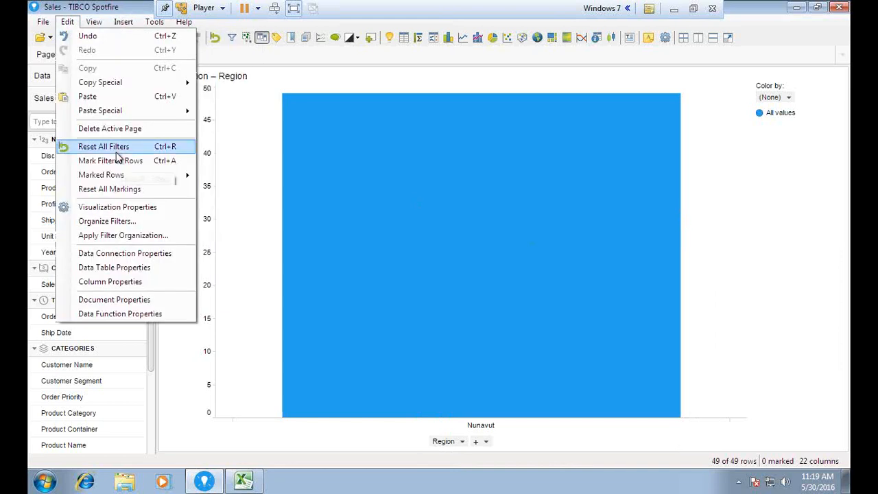
{"action": "left_click", "coordinate": [117, 151]}
- Set the Region bar chart's marking to (None) in its data properties and close the properties
{"action": "right_click", "coordinate": [382, 200]}
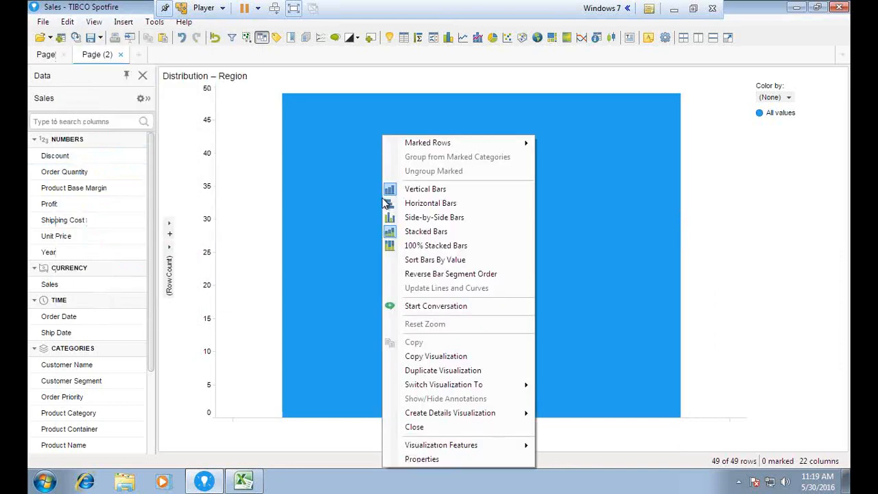
{"action": "left_click", "coordinate": [461, 460]}
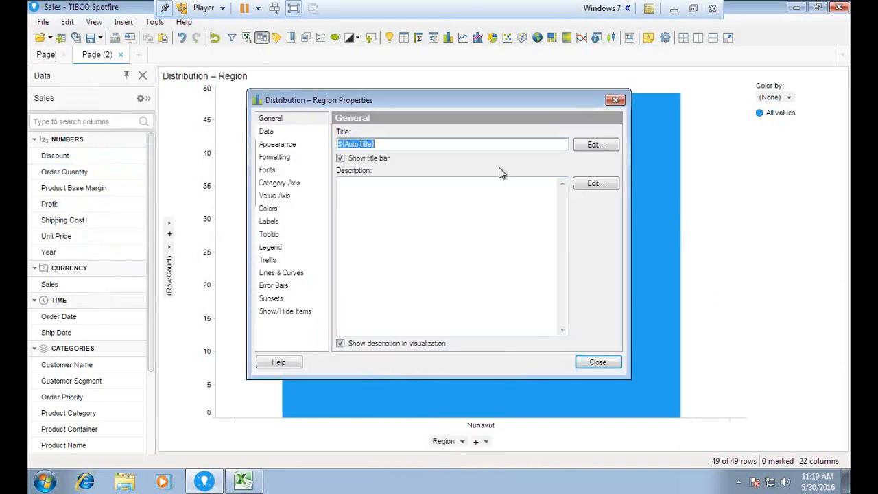
{"action": "left_click", "coordinate": [273, 131]}
{"action": "left_click", "coordinate": [378, 175]}
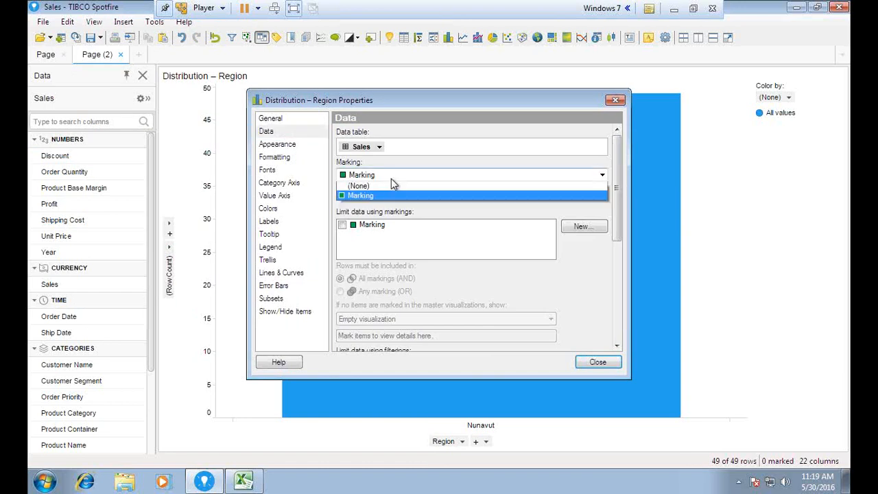
{"action": "left_click", "coordinate": [378, 185]}
{"action": "left_click", "coordinate": [594, 362]}
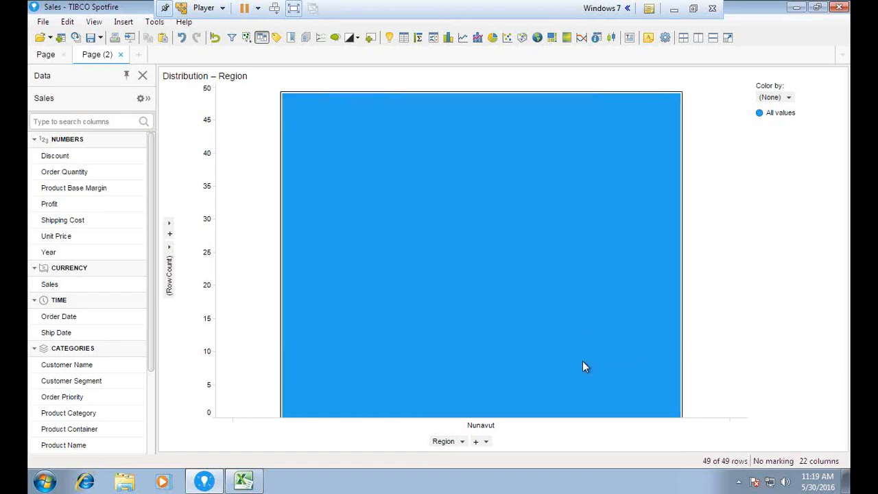
- Show the virtual machine in full screen and sort the Sales per Region chart's bars by value
{"action": "left_click", "coordinate": [694, 8]}
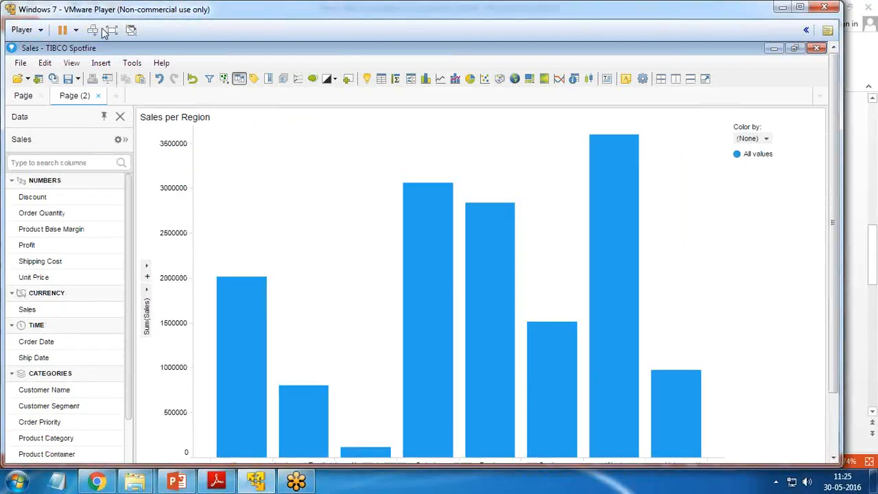
{"action": "left_click", "coordinate": [109, 32]}
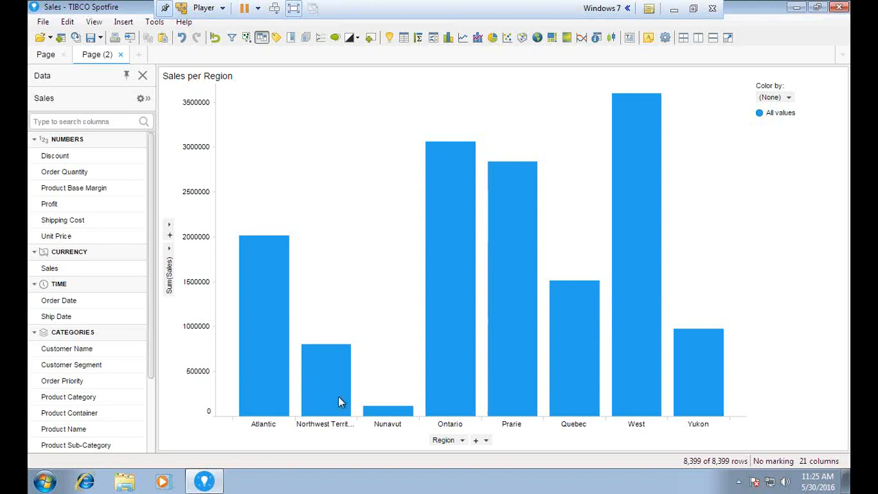
{"action": "mouse_move", "coordinate": [469, 407]}
{"action": "right_click", "coordinate": [355, 103]}
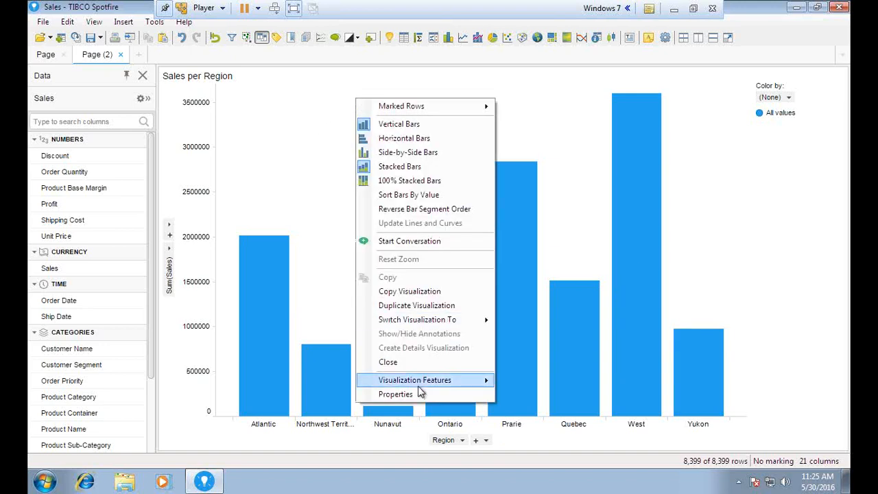
{"action": "left_click", "coordinate": [421, 196]}
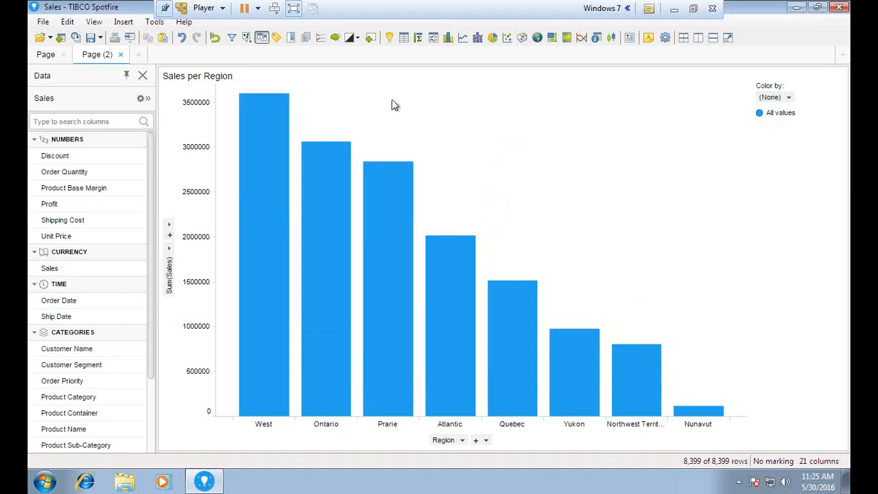
- Switch the Sales per Region chart to horizontal bars and return it to vertical bars
{"action": "right_click", "coordinate": [393, 103]}
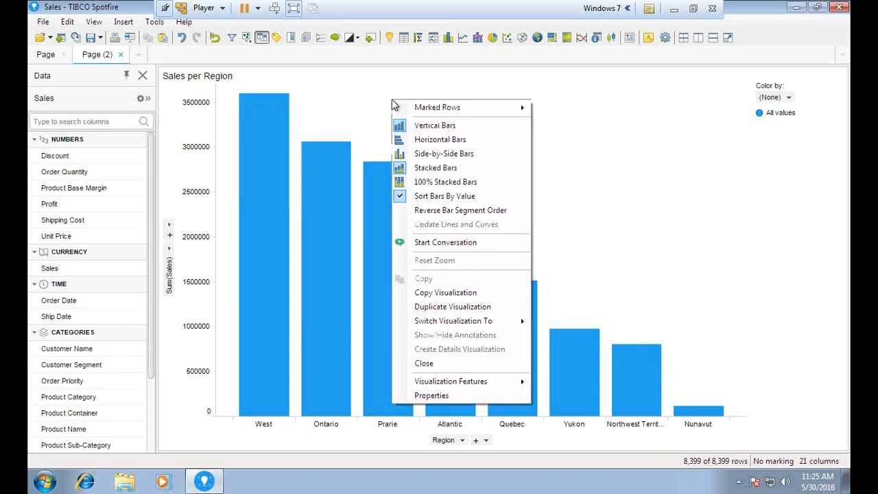
{"action": "left_click", "coordinate": [430, 141]}
{"action": "right_click", "coordinate": [504, 257]}
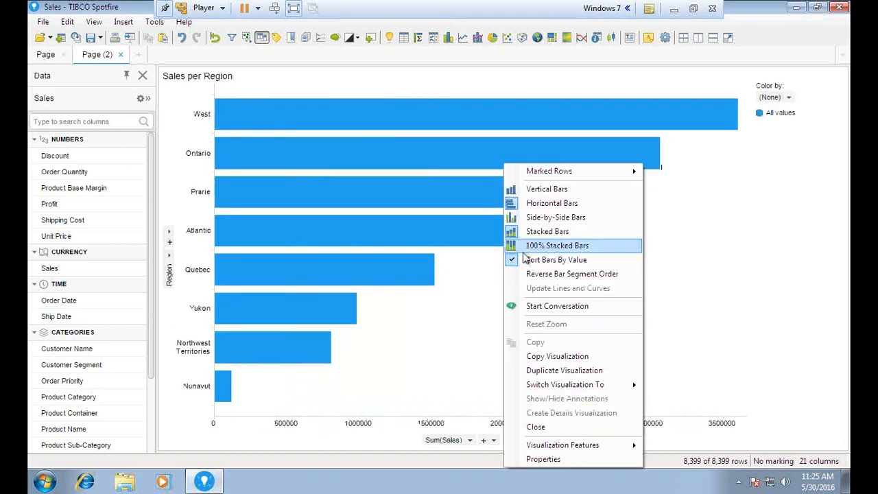
{"action": "left_click", "coordinate": [541, 188]}
{"action": "right_click", "coordinate": [401, 181]}
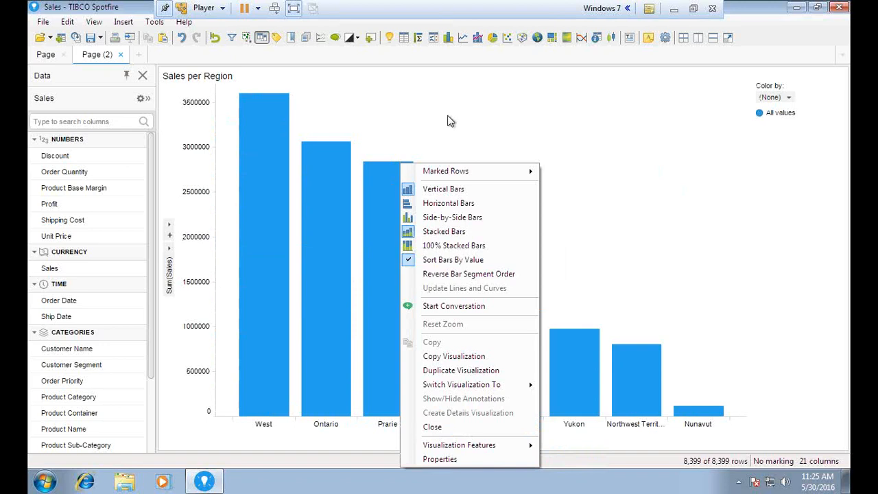
{"action": "left_click", "coordinate": [420, 122]}
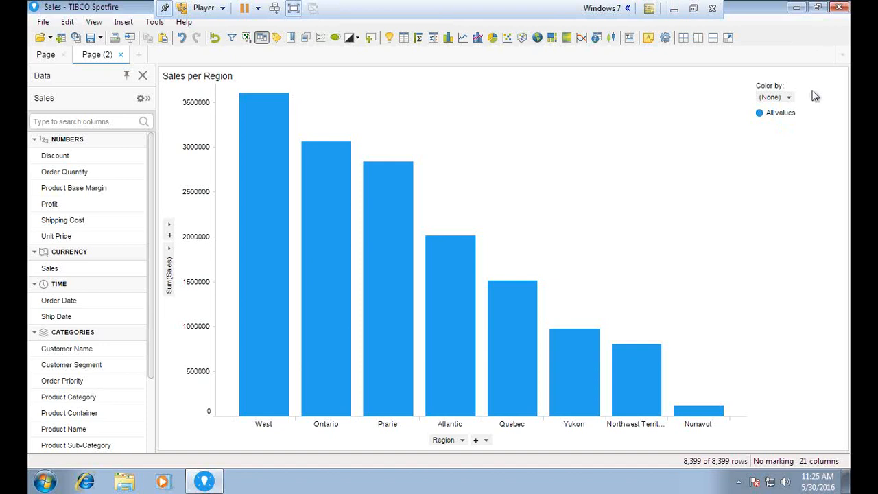
- Color the Sales per Region bars by Sum(Sales)
{"action": "left_click", "coordinate": [786, 98]}
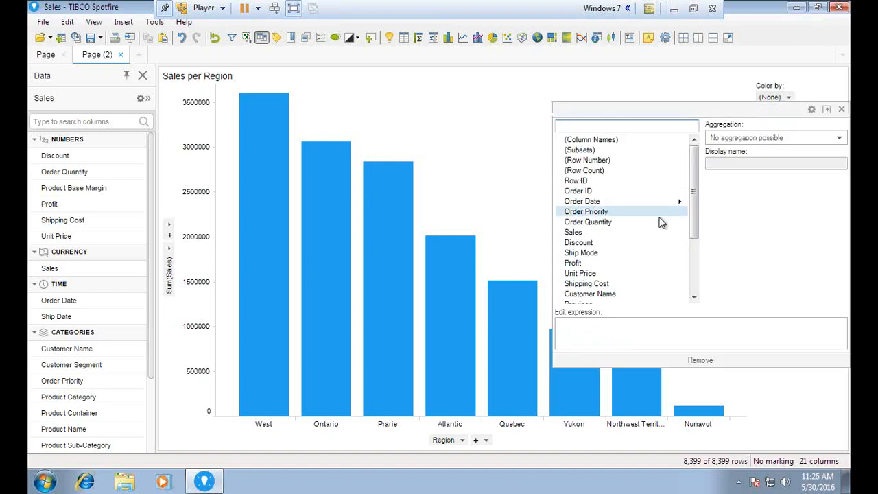
{"action": "left_click", "coordinate": [592, 232]}
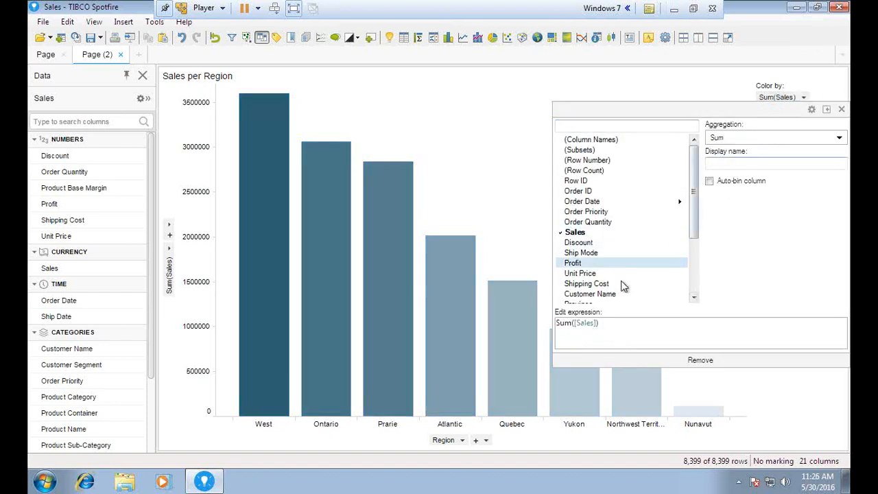
{"action": "left_click", "coordinate": [842, 109]}
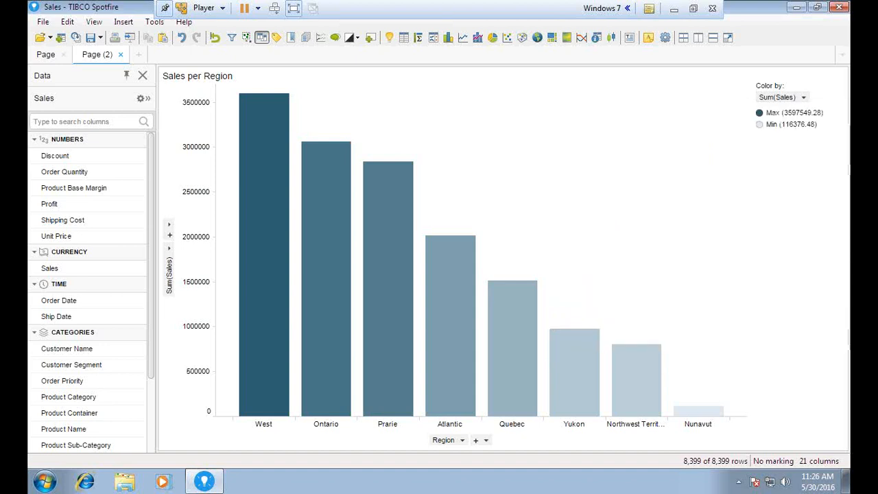
- Set the Sales per Region chart's color mode to Unique values in its color properties and close the properties
{"action": "right_click", "coordinate": [439, 103]}
{"action": "left_click", "coordinate": [678, 82]}
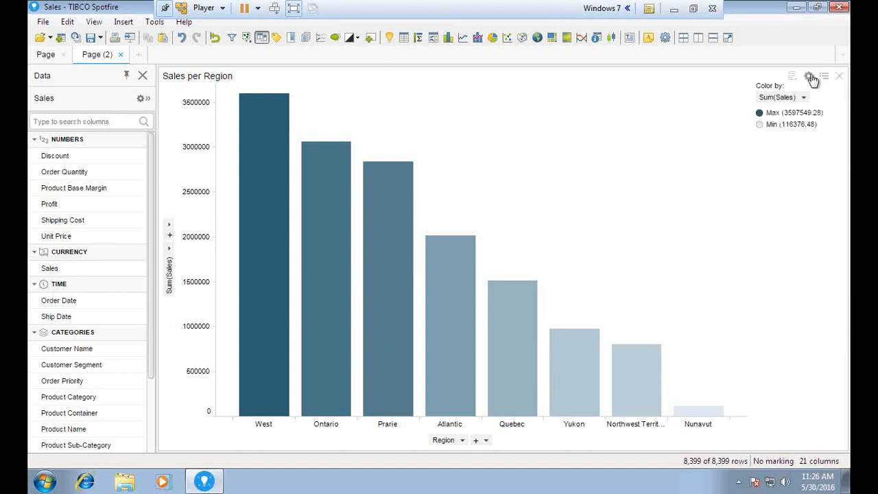
{"action": "left_click", "coordinate": [809, 75]}
{"action": "left_click", "coordinate": [272, 208]}
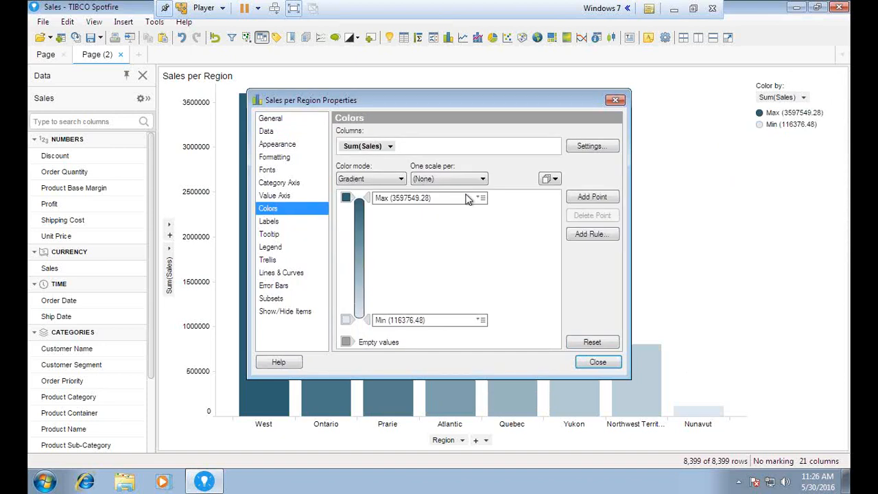
{"action": "left_click", "coordinate": [398, 179]}
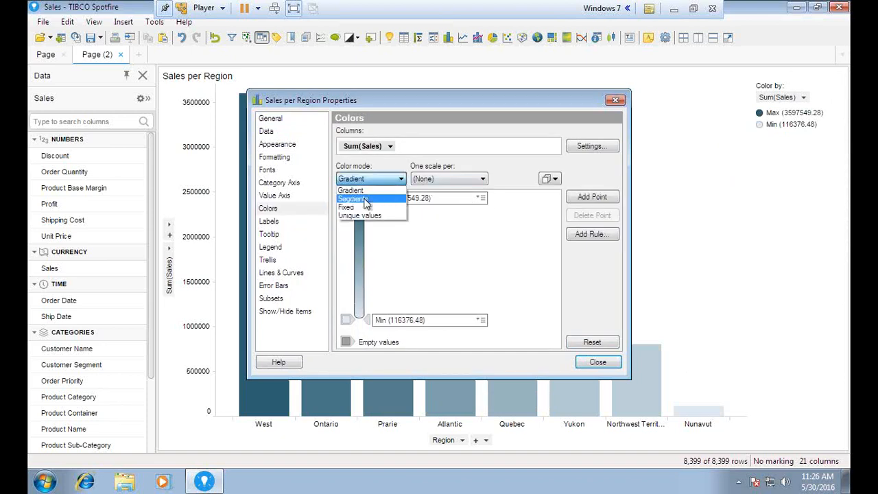
{"action": "left_click", "coordinate": [364, 199]}
{"action": "left_click", "coordinate": [371, 179]}
{"action": "left_click", "coordinate": [359, 216]}
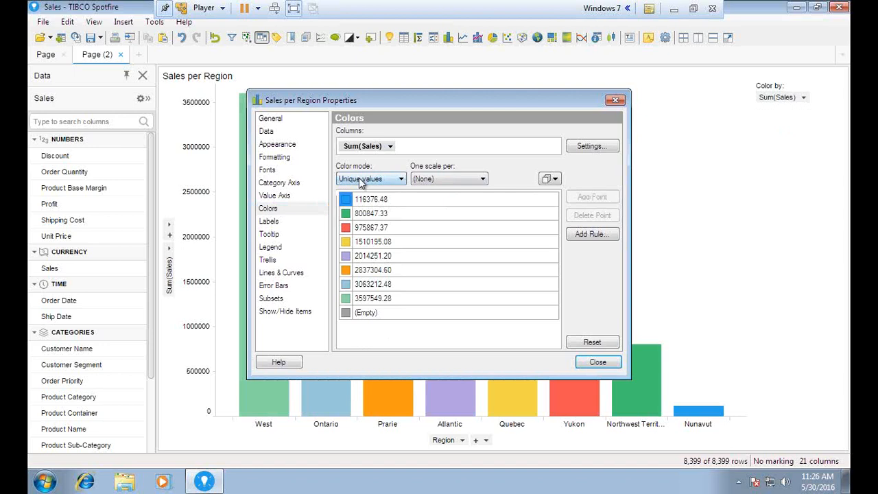
{"action": "left_click", "coordinate": [598, 361]}
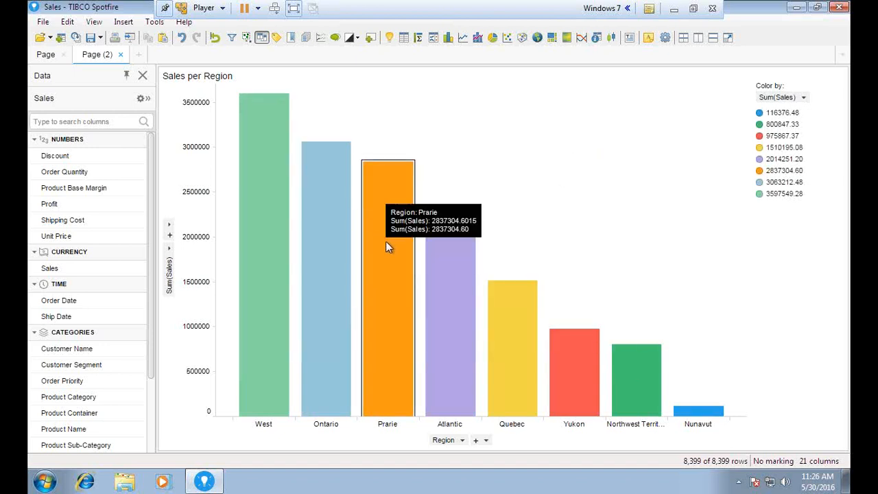
- Set the Sales per Region chart's marking to Marking in its data properties and close the properties
{"action": "mouse_move", "coordinate": [383, 230]}
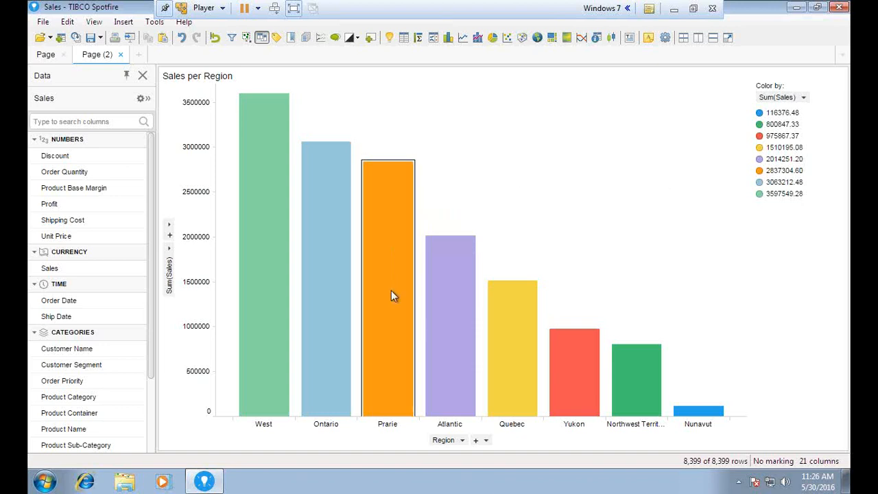
{"action": "mouse_move", "coordinate": [378, 270]}
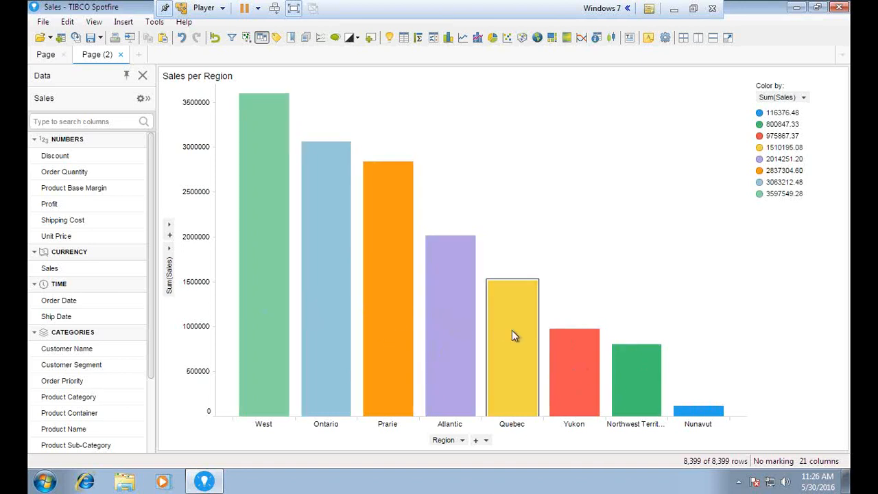
{"action": "mouse_move", "coordinate": [565, 355]}
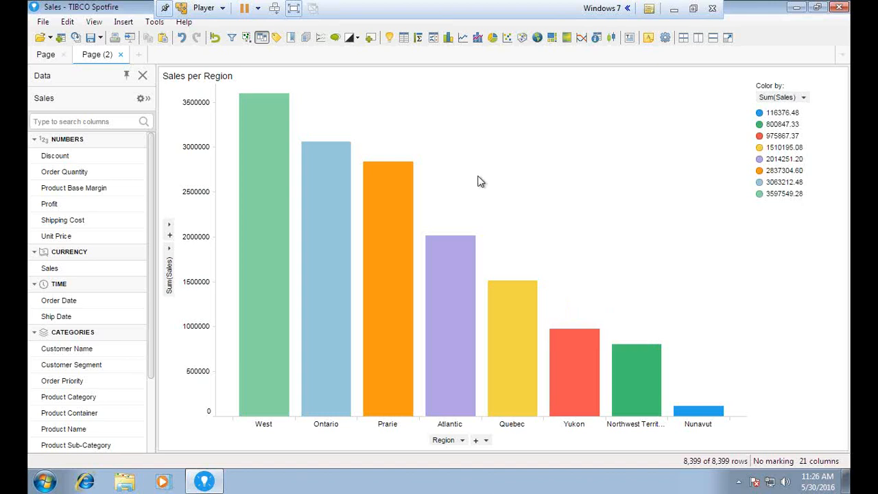
{"action": "mouse_move", "coordinate": [804, 97]}
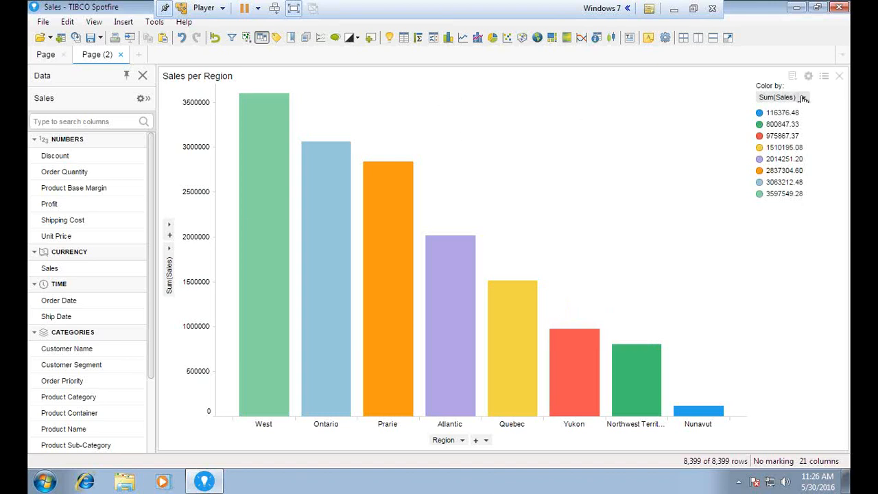
{"action": "left_click", "coordinate": [813, 74]}
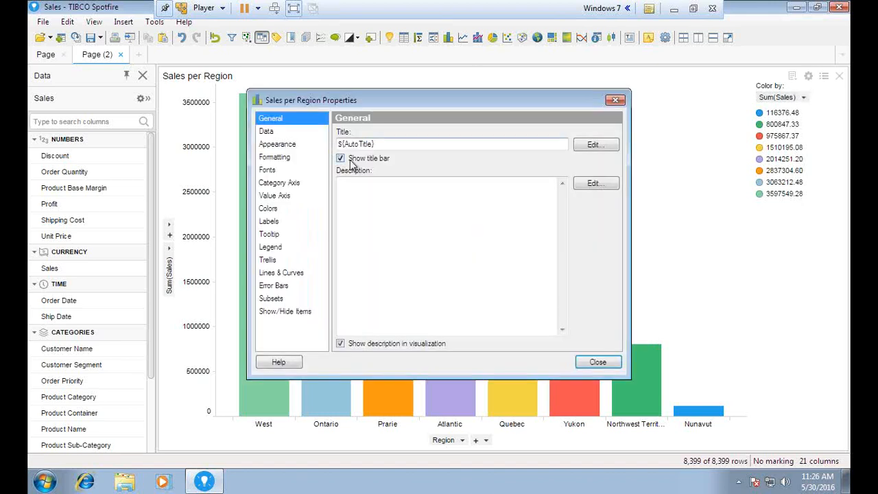
{"action": "left_click", "coordinate": [267, 131]}
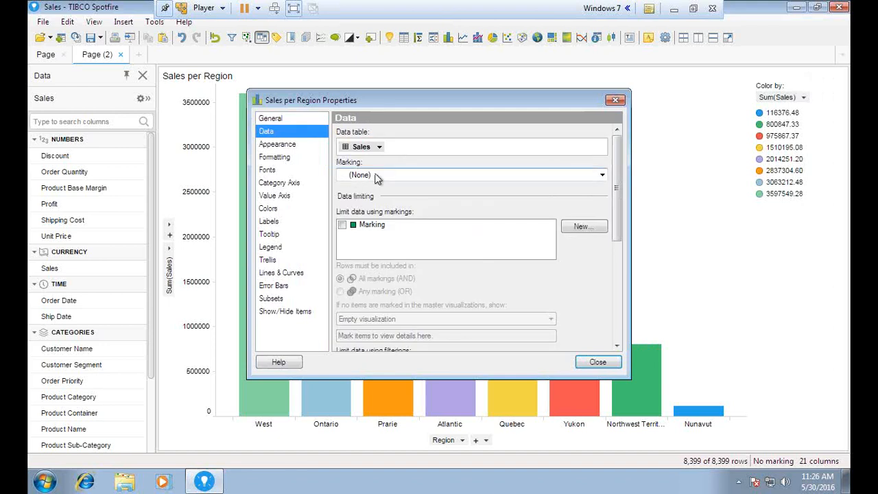
{"action": "left_click", "coordinate": [376, 177]}
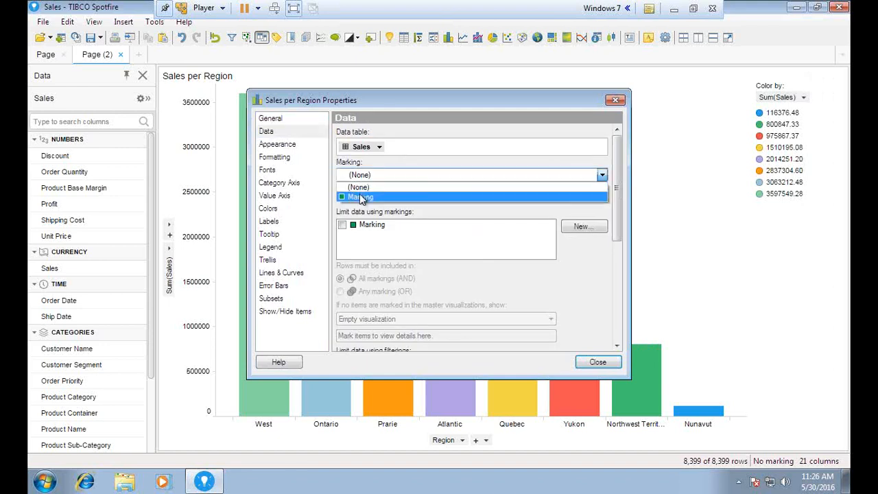
{"action": "left_click", "coordinate": [360, 197]}
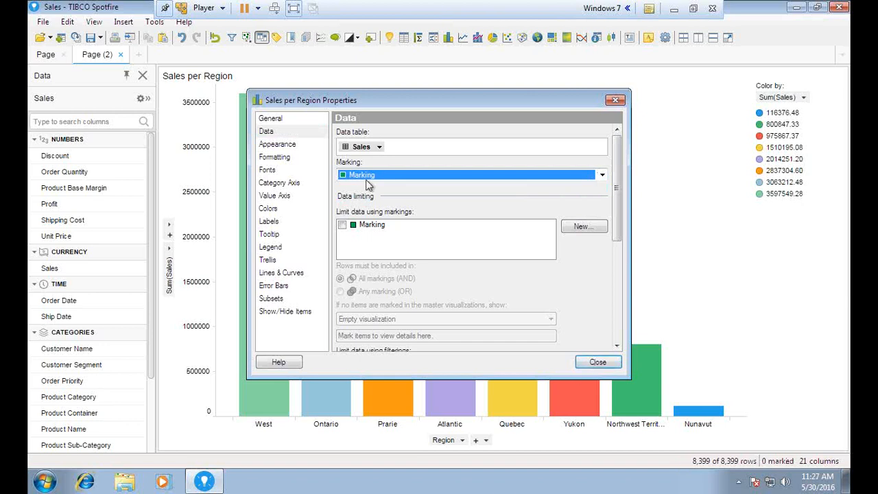
{"action": "left_click", "coordinate": [596, 362]}
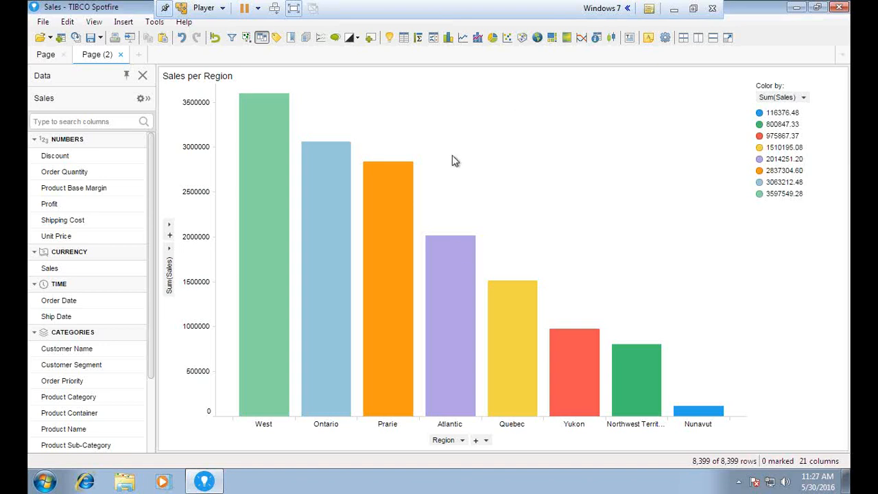
- Mark the Atlantic bar in the Sales per Region chart, and clear the marking
{"action": "left_click", "coordinate": [450, 335]}
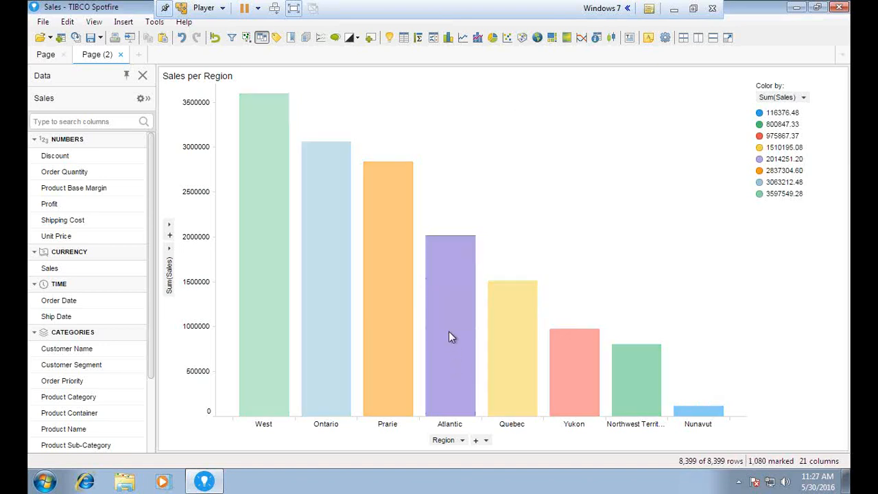
{"action": "mouse_move", "coordinate": [449, 335]}
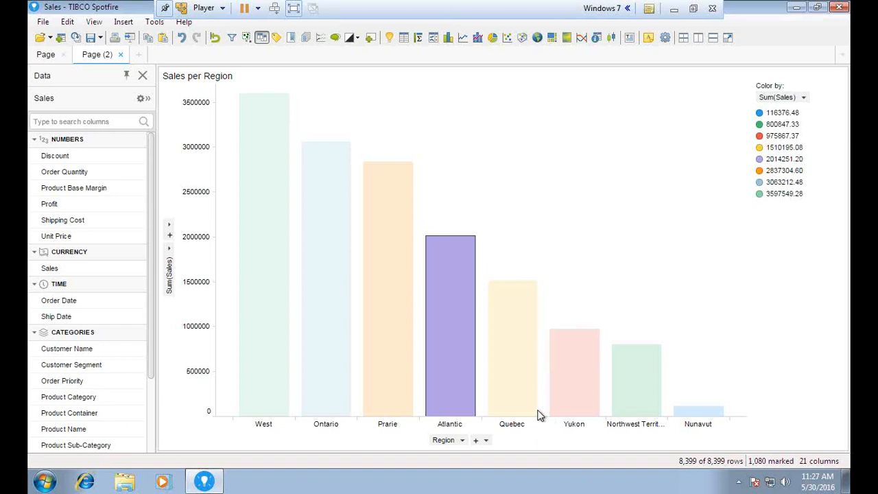
{"action": "mouse_move", "coordinate": [433, 256]}
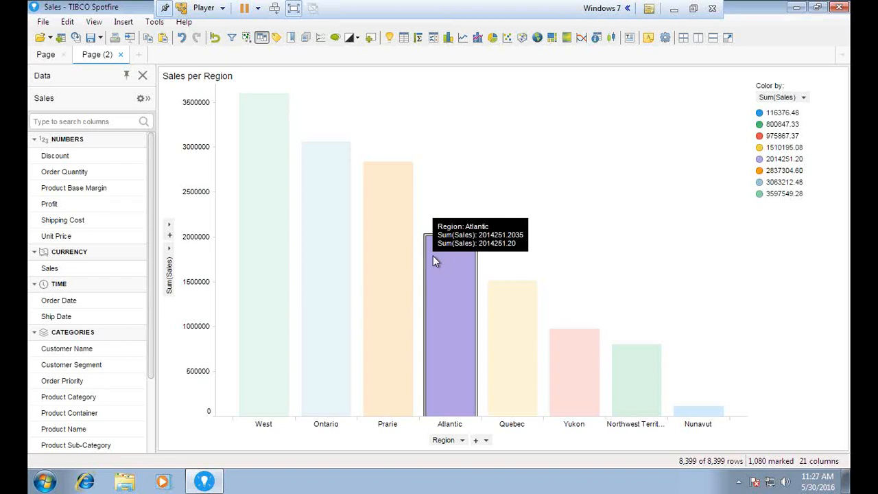
{"action": "left_click", "coordinate": [825, 91]}
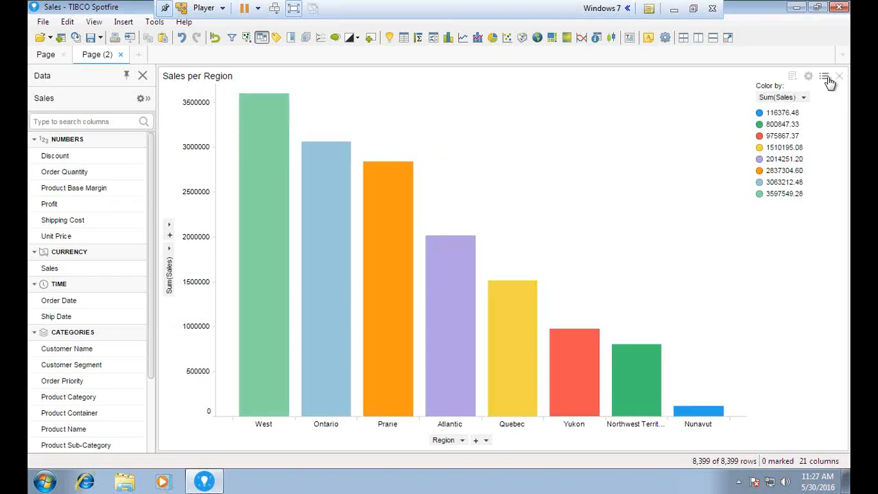
- Set the Sales per Region chart's marking back to (None) and close the properties
{"action": "left_click", "coordinate": [808, 75]}
{"action": "left_click", "coordinate": [267, 131]}
{"action": "left_click", "coordinate": [362, 176]}
{"action": "left_click", "coordinate": [359, 186]}
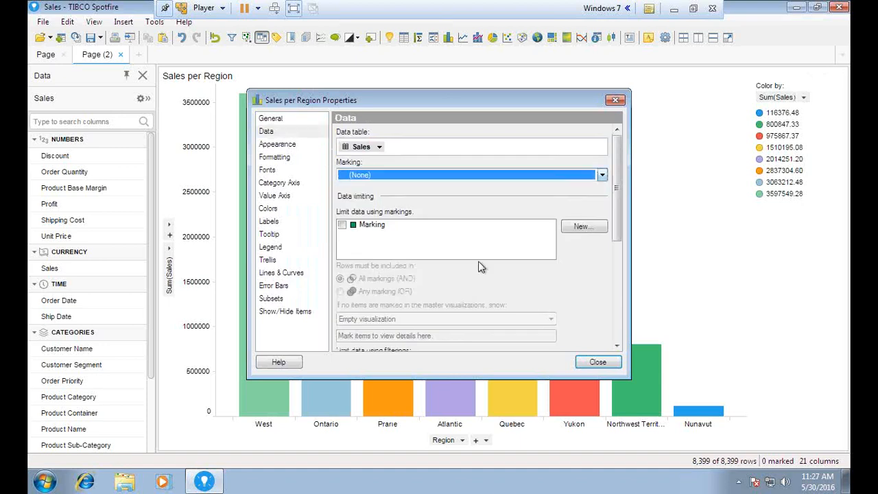
{"action": "left_click", "coordinate": [596, 362]}
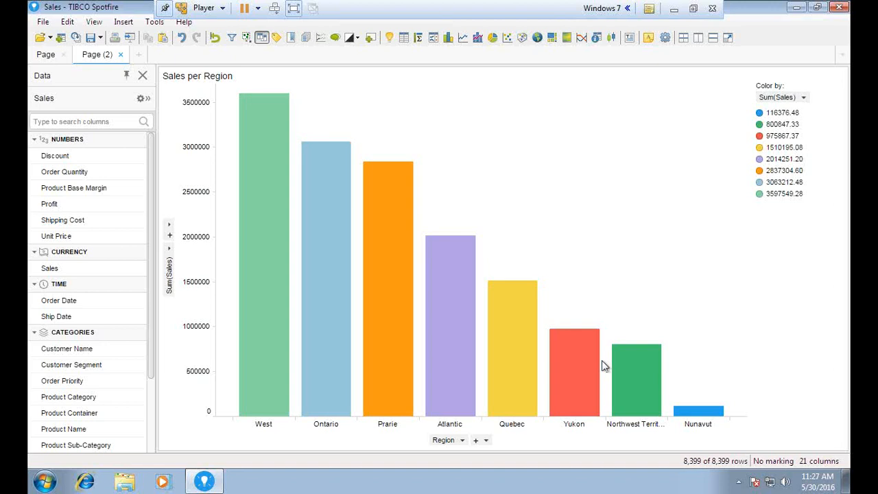
- Add a line chart of Sales by Order Date and place it below the Sales per Region bar chart
{"action": "left_click", "coordinate": [464, 40]}
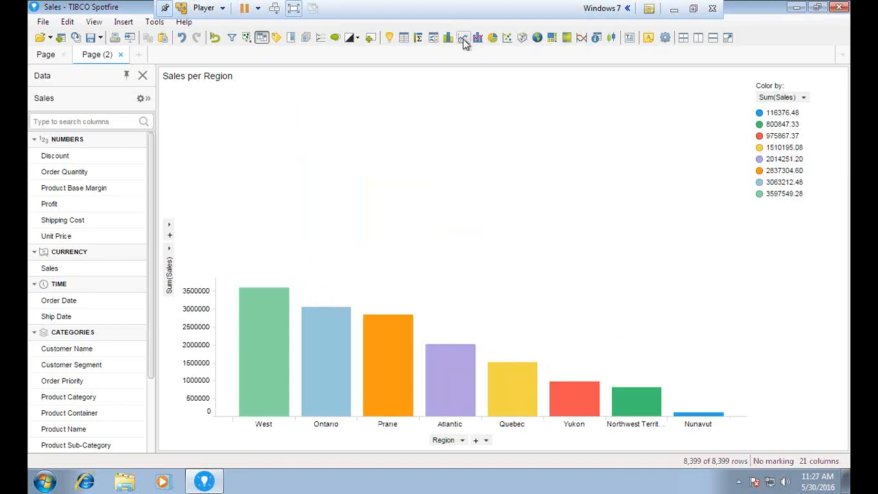
{"action": "left_click_drag", "start_coordinate": [236, 257], "coordinate": [243, 378]}
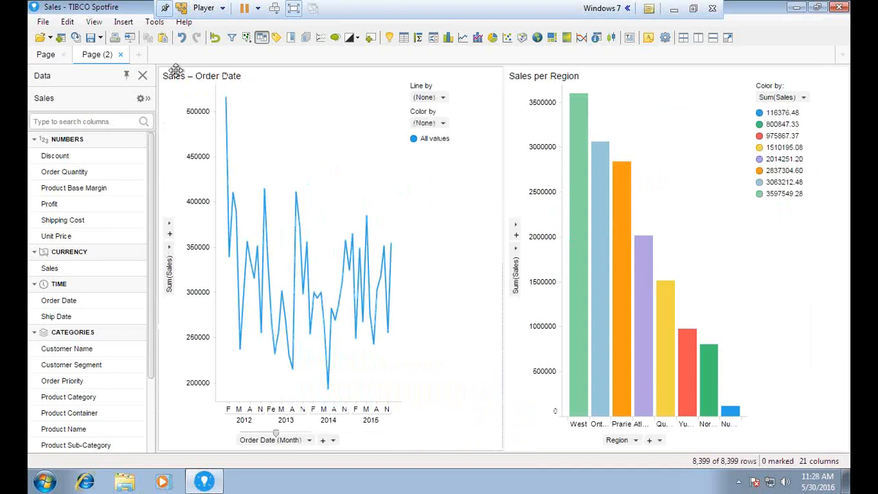
{"action": "left_click_drag", "start_coordinate": [173, 74], "coordinate": [469, 357]}
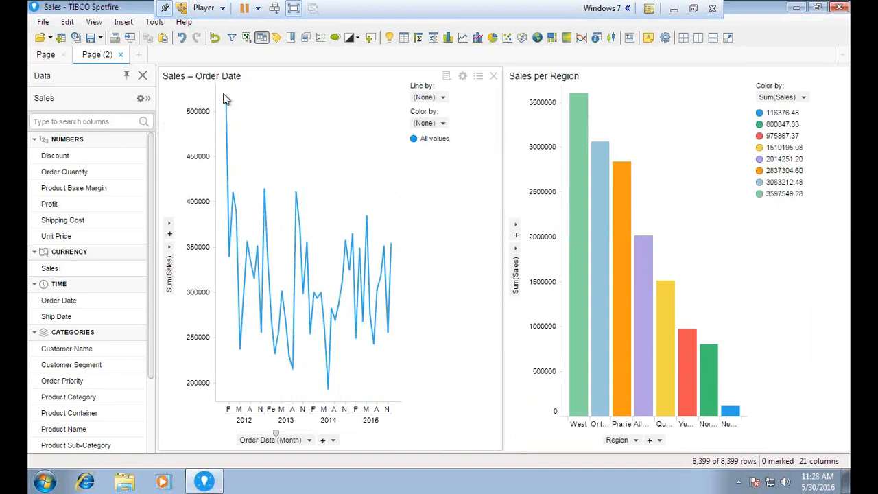
{"action": "left_click_drag", "start_coordinate": [180, 72], "coordinate": [563, 449]}
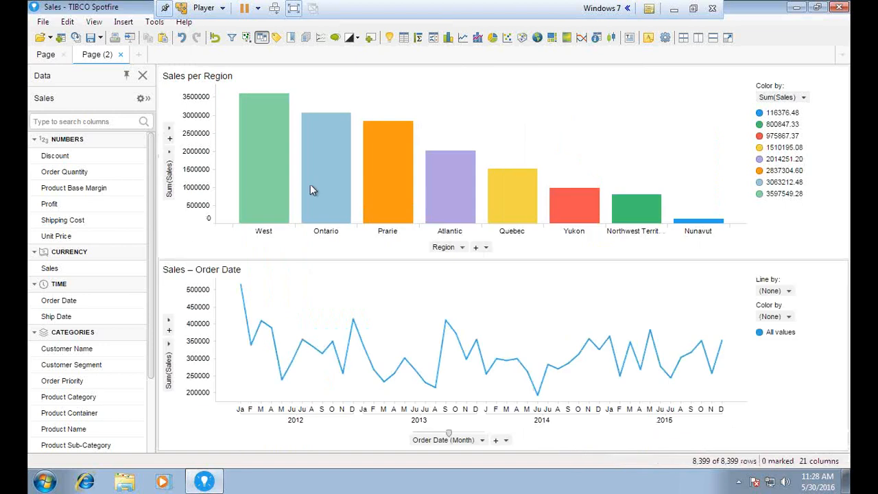
{"action": "mouse_move", "coordinate": [323, 181]}
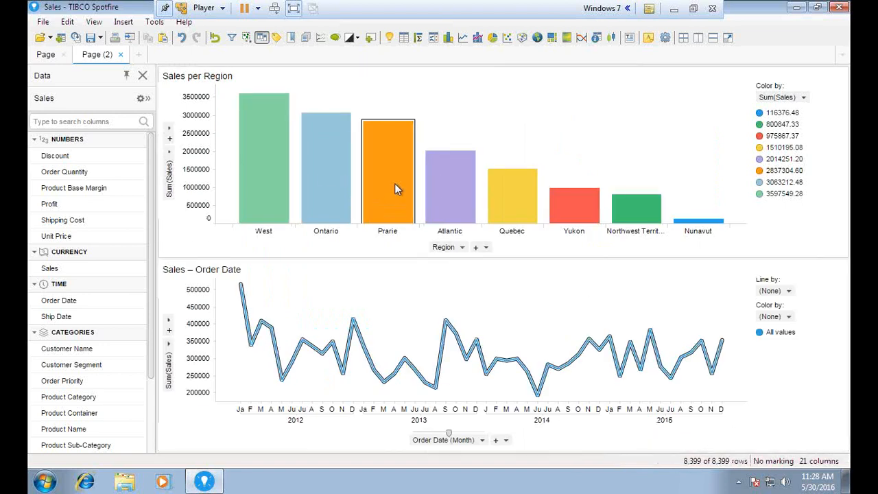
- Set the Order Date axis of the line chart to the Year level
{"action": "left_click", "coordinate": [443, 439]}
{"action": "left_click", "coordinate": [364, 439]}
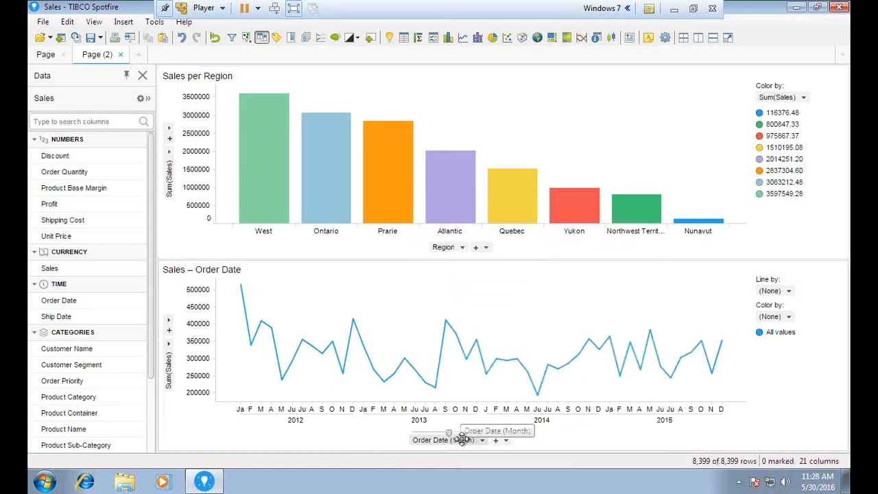
{"action": "left_click", "coordinate": [449, 438]}
{"action": "mouse_move", "coordinate": [551, 308]}
{"action": "left_mouse_down"}
{"action": "mouse_move", "coordinate": [549, 366]}
{"action": "mouse_move", "coordinate": [550, 306]}
{"action": "left_mouse_up"}
{"action": "left_click", "coordinate": [356, 432]}
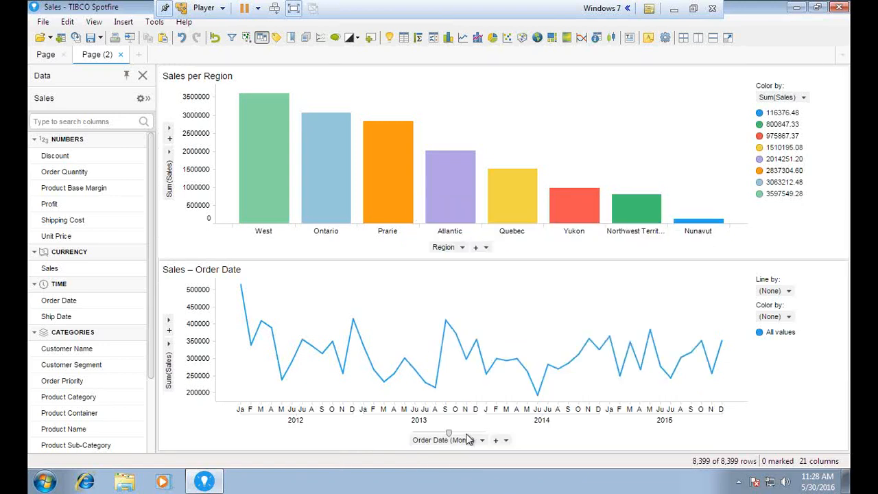
{"action": "left_click", "coordinate": [495, 440]}
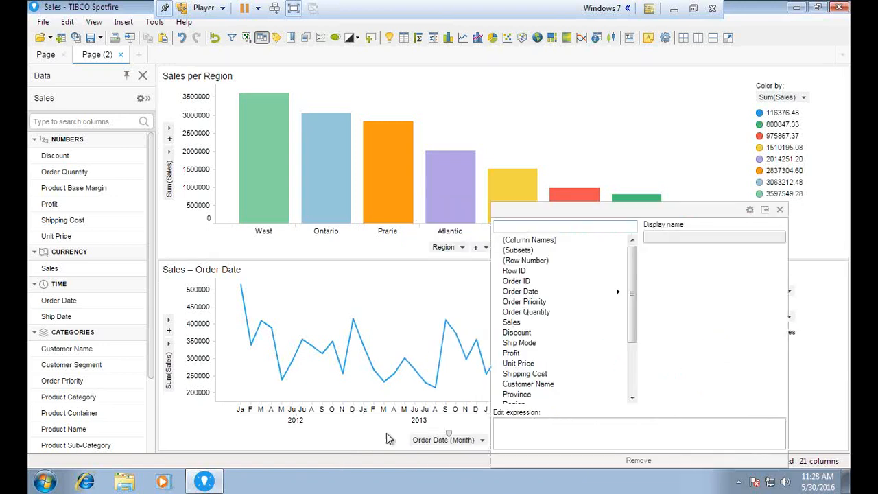
{"action": "left_click", "coordinate": [428, 440]}
{"action": "left_click", "coordinate": [426, 441]}
{"action": "left_click", "coordinate": [366, 433]}
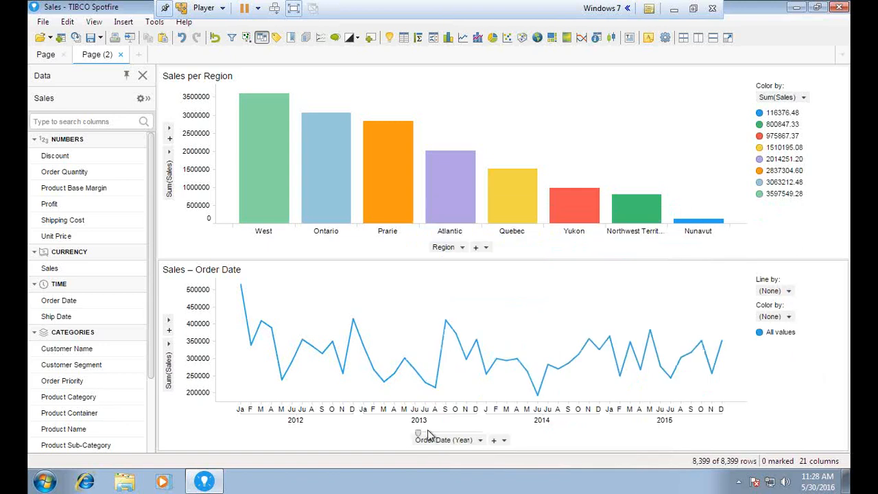
{"action": "left_click", "coordinate": [428, 433]}
{"action": "mouse_move", "coordinate": [417, 433]}
{"action": "left_mouse_down"}
{"action": "mouse_move", "coordinate": [465, 433]}
{"action": "mouse_move", "coordinate": [419, 434]}
{"action": "left_mouse_up"}
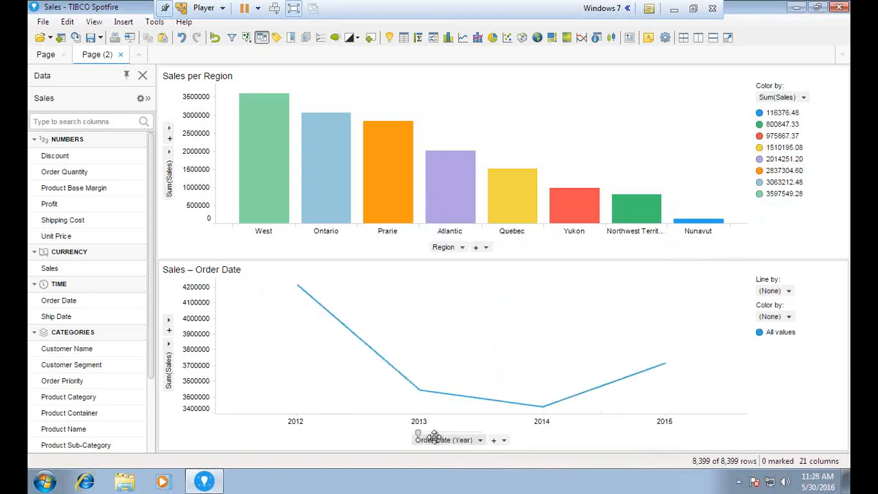
{"action": "left_click", "coordinate": [478, 442]}
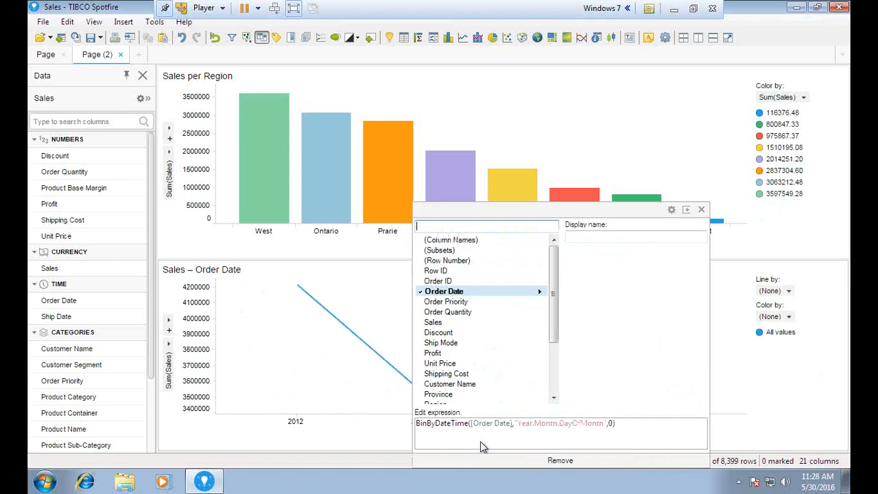
{"action": "left_click", "coordinate": [382, 444]}
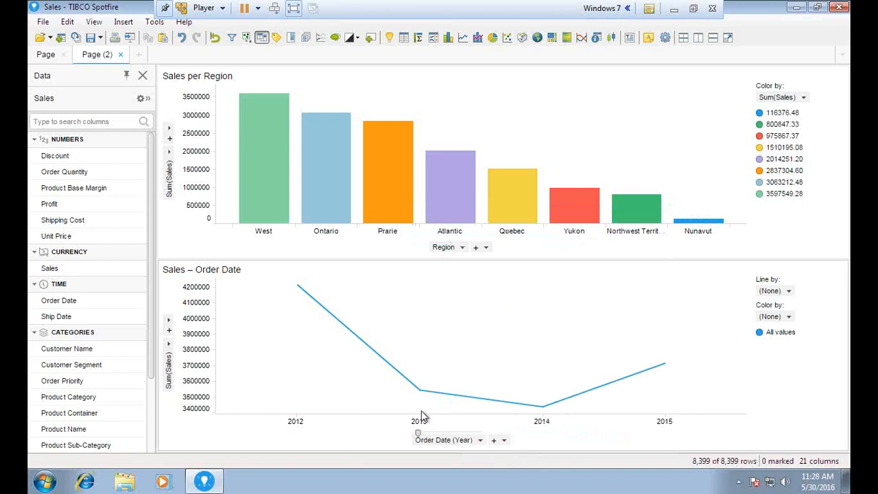
- Enable marking on the Sales per Region chart by choosing Marking in its data properties, and close the properties
{"action": "mouse_move", "coordinate": [442, 163]}
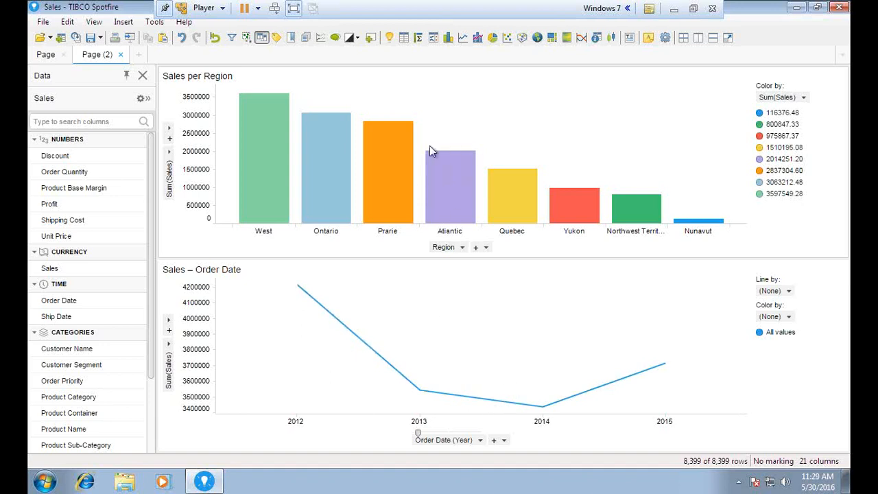
{"action": "mouse_move", "coordinate": [450, 191]}
{"action": "left_click", "coordinate": [808, 75]}
{"action": "left_click", "coordinate": [266, 132]}
{"action": "left_click", "coordinate": [369, 176]}
{"action": "left_click", "coordinate": [370, 196]}
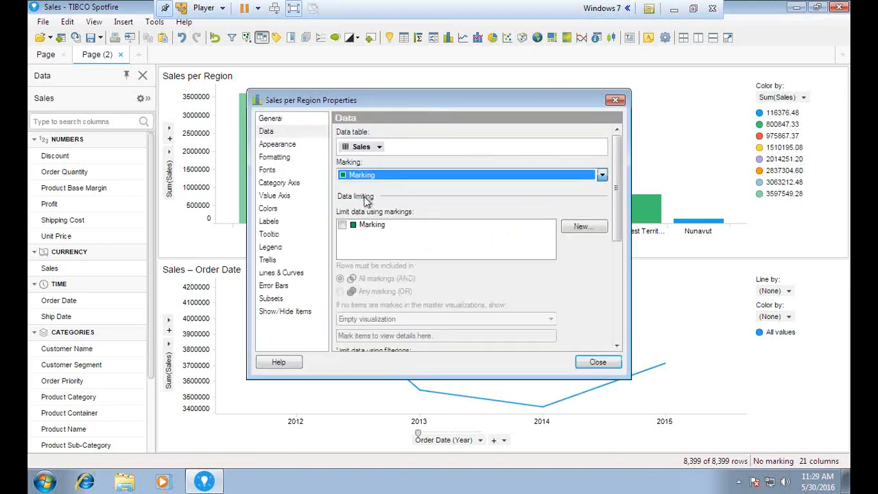
{"action": "left_click", "coordinate": [598, 362]}
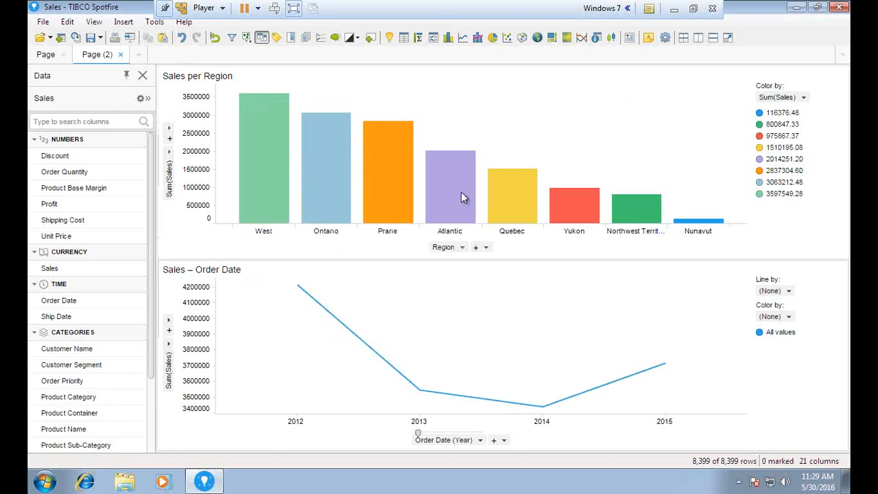
- Mark the Atlantic, Prarie, Ontario and West bars one after another in the Sales per Region chart, and clear the marking
{"action": "left_click", "coordinate": [428, 181]}
{"action": "left_click", "coordinate": [383, 186]}
{"action": "left_click", "coordinate": [328, 185]}
{"action": "left_click", "coordinate": [261, 181]}
{"action": "left_click", "coordinate": [229, 207]}
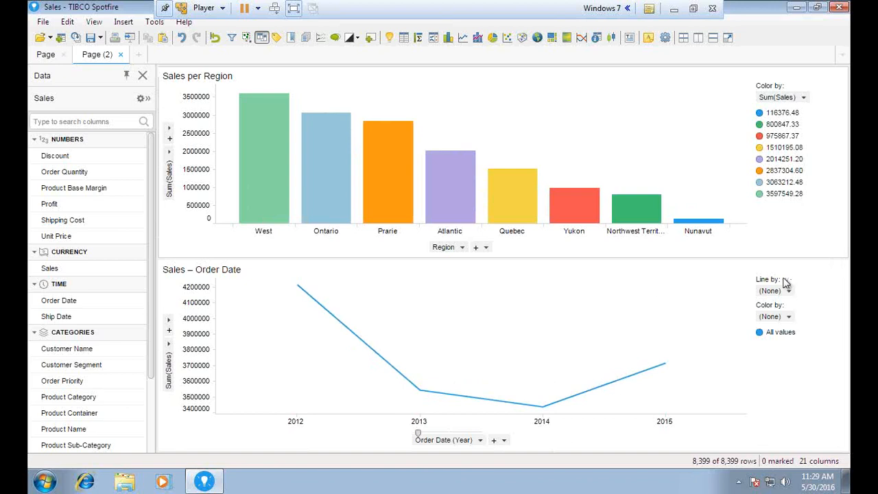
- Limit the Sales – Order Date line chart's data to Marking in its data properties, and close the properties
{"action": "left_click", "coordinate": [808, 271]}
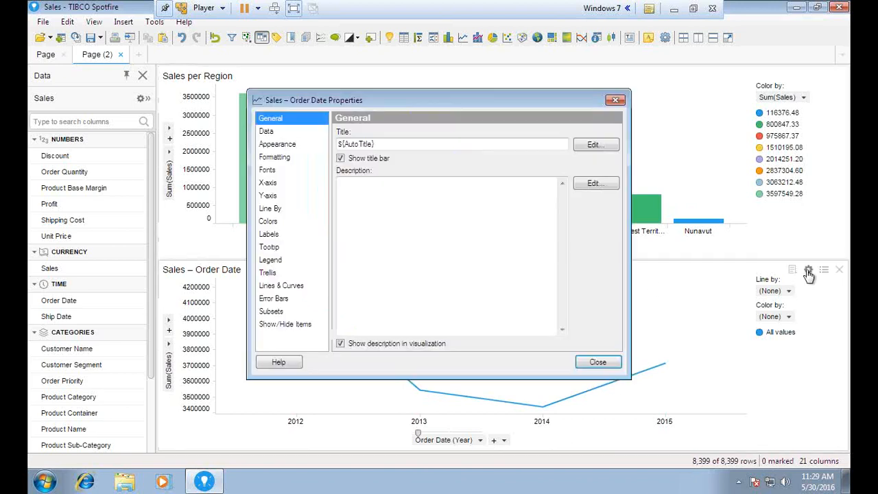
{"action": "left_click", "coordinate": [271, 134]}
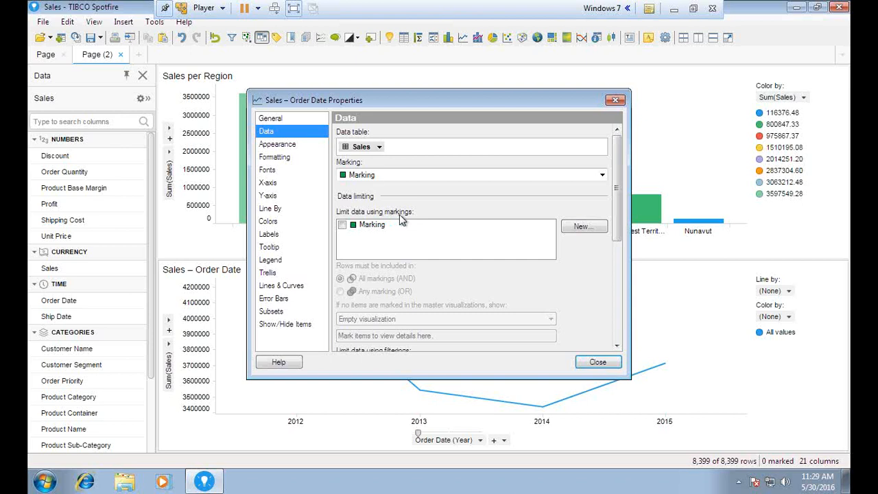
{"action": "left_click", "coordinate": [343, 226]}
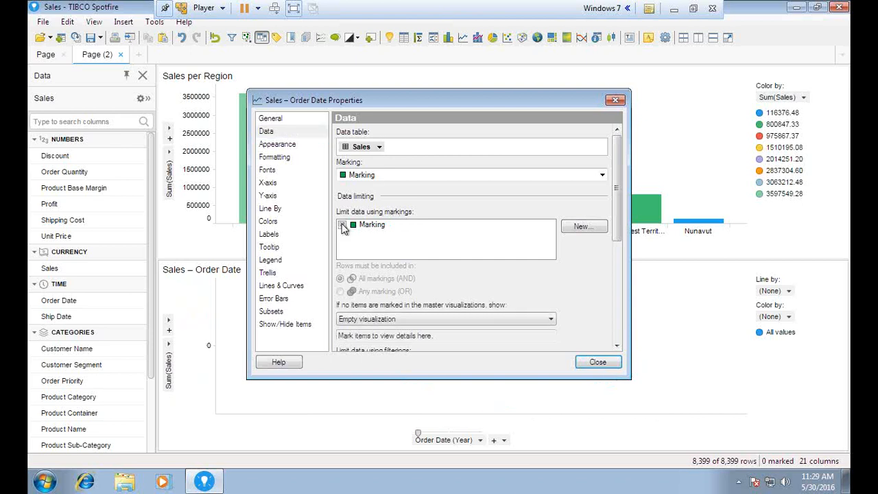
{"action": "left_click", "coordinate": [607, 363]}
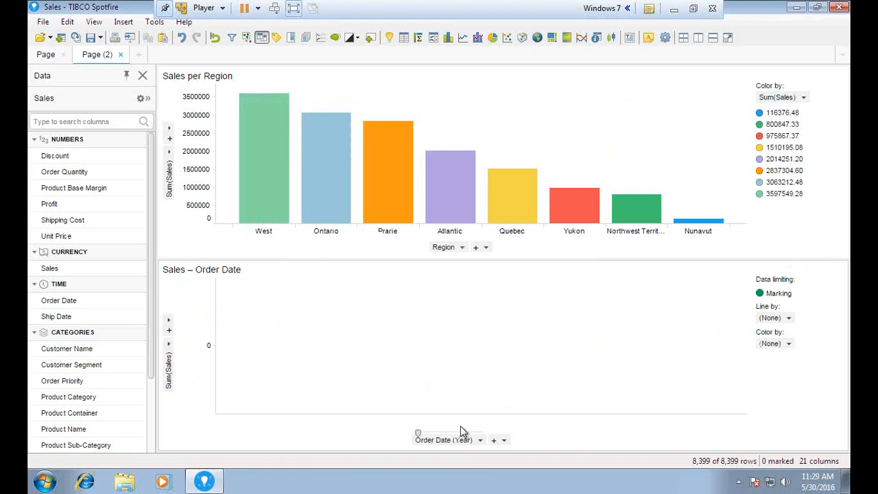
- Mark the Atlantic, West and Northwest Territories bars one after another in the Sales per Region chart to filter the line chart
{"action": "mouse_move", "coordinate": [324, 179]}
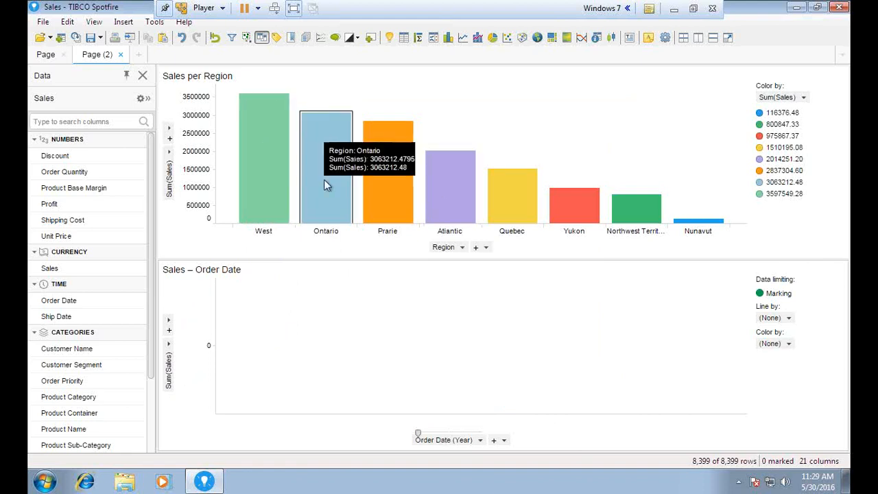
{"action": "mouse_move", "coordinate": [453, 185]}
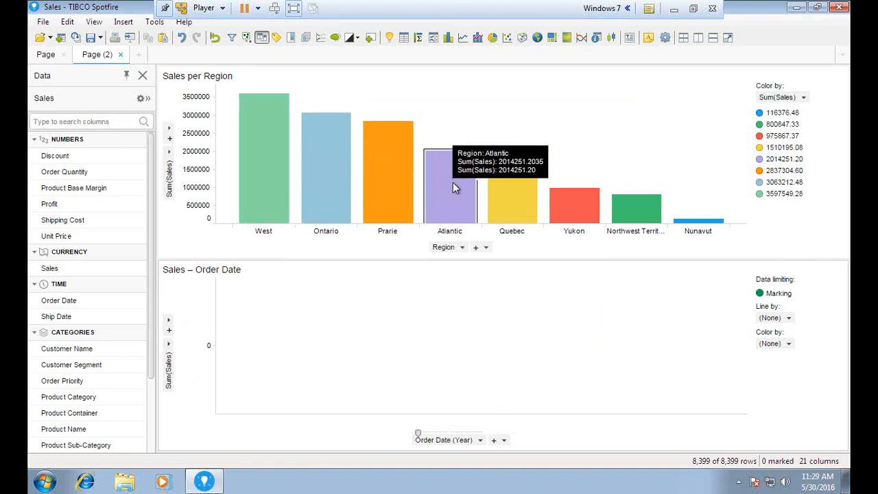
{"action": "left_click", "coordinate": [453, 184]}
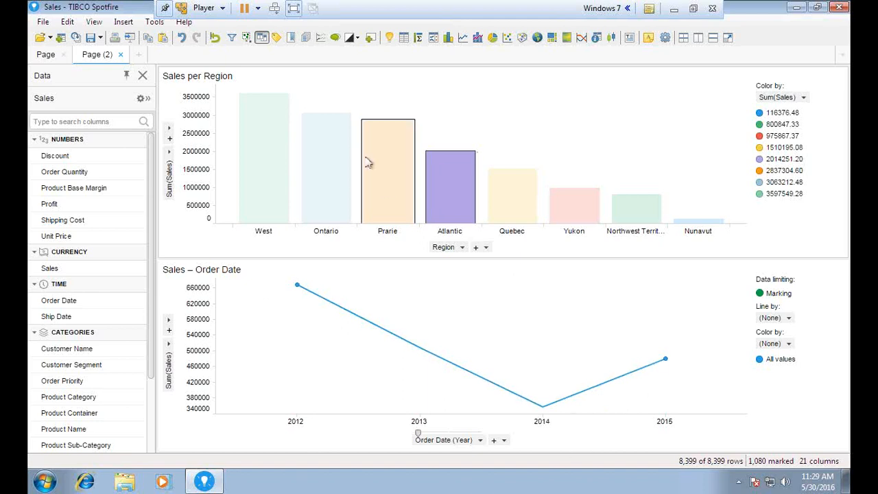
{"action": "left_click", "coordinate": [269, 168]}
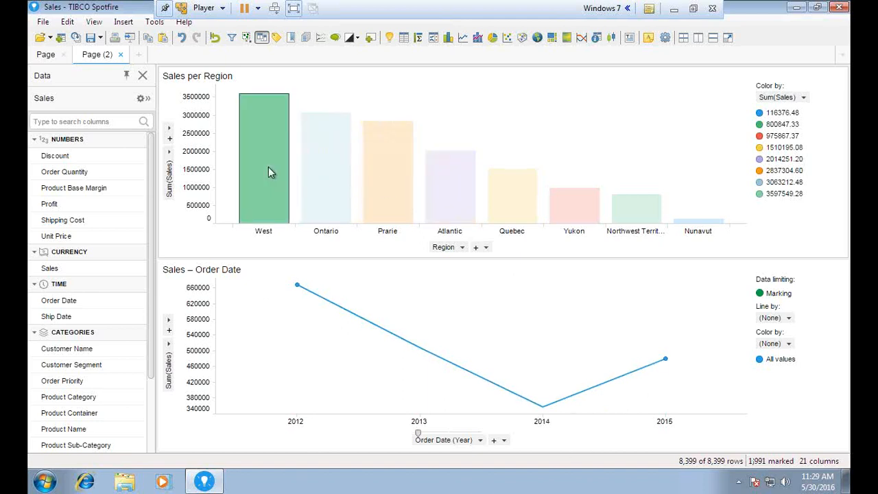
{"action": "left_click", "coordinate": [655, 214]}
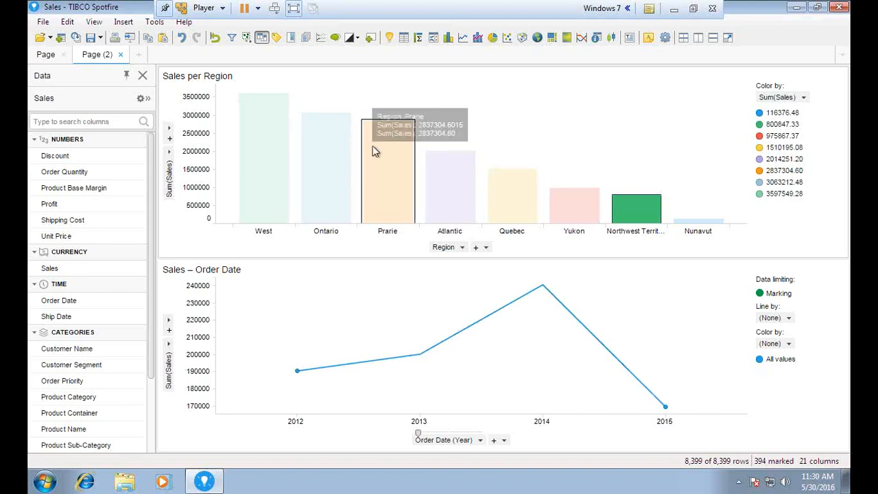
{"action": "left_click", "coordinate": [693, 8]}
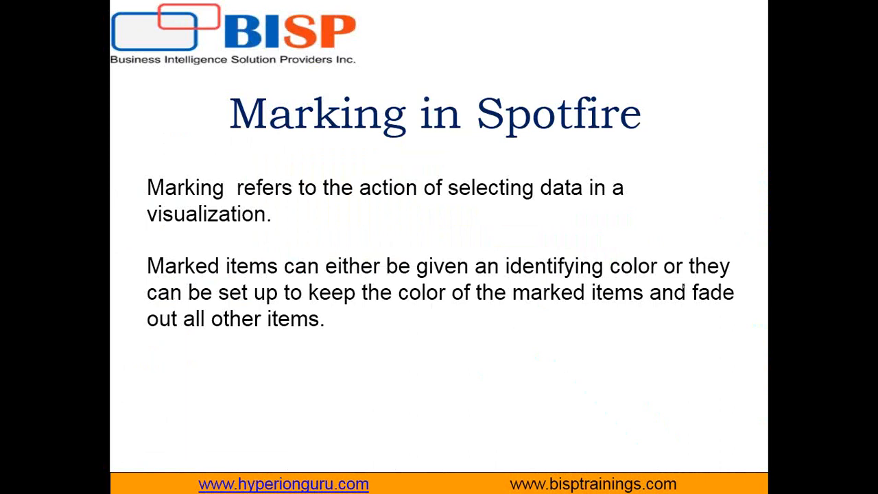
{"action": "left_click", "coordinate": [461, 356]}
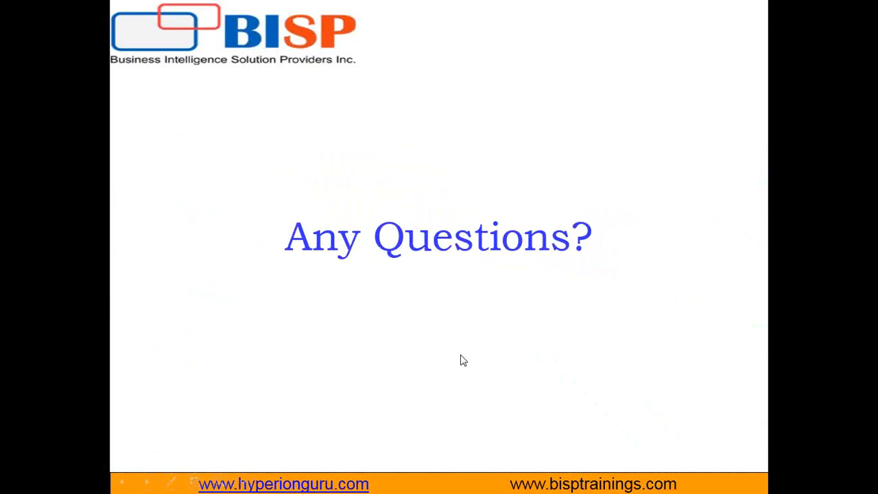